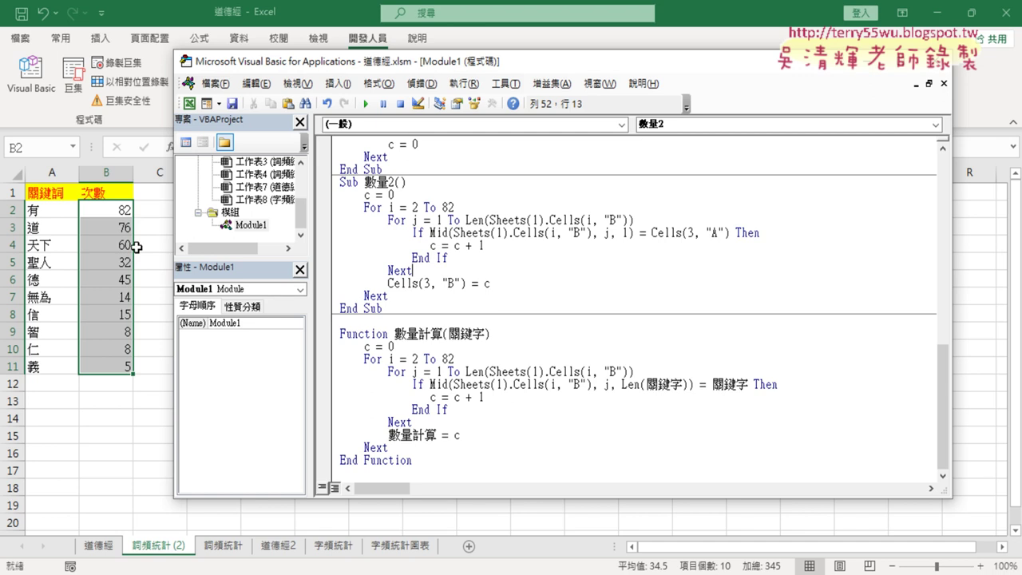
Inspect the 數量計算 function arguments in cell B2's formula.
left_click(119, 218)
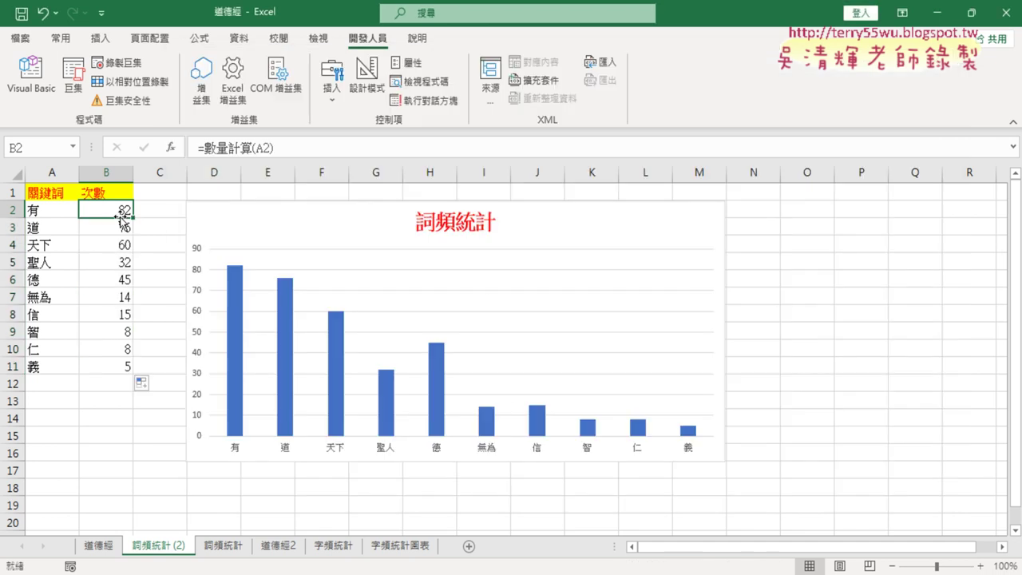
left_click(227, 147)
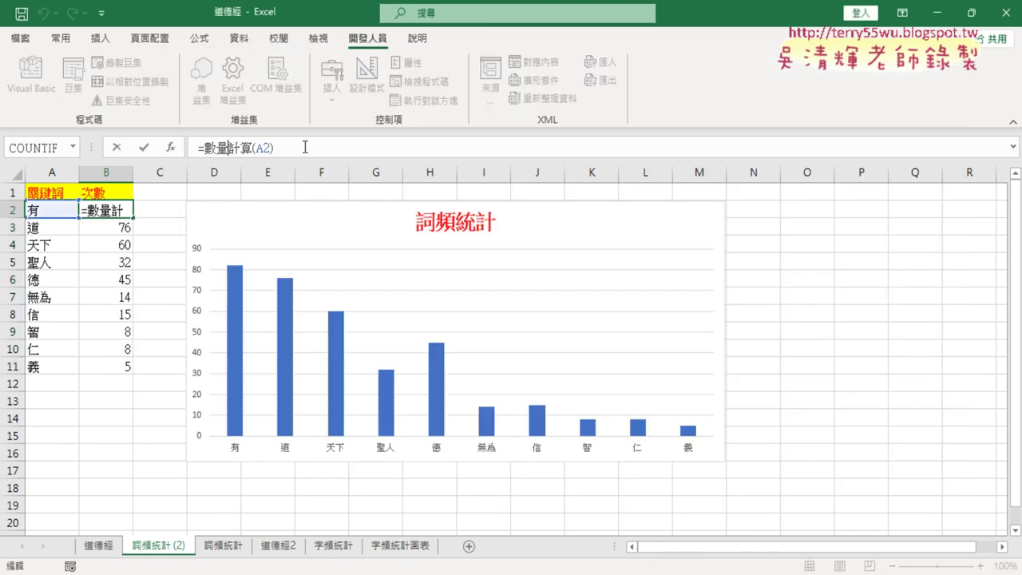
left_click(170, 147)
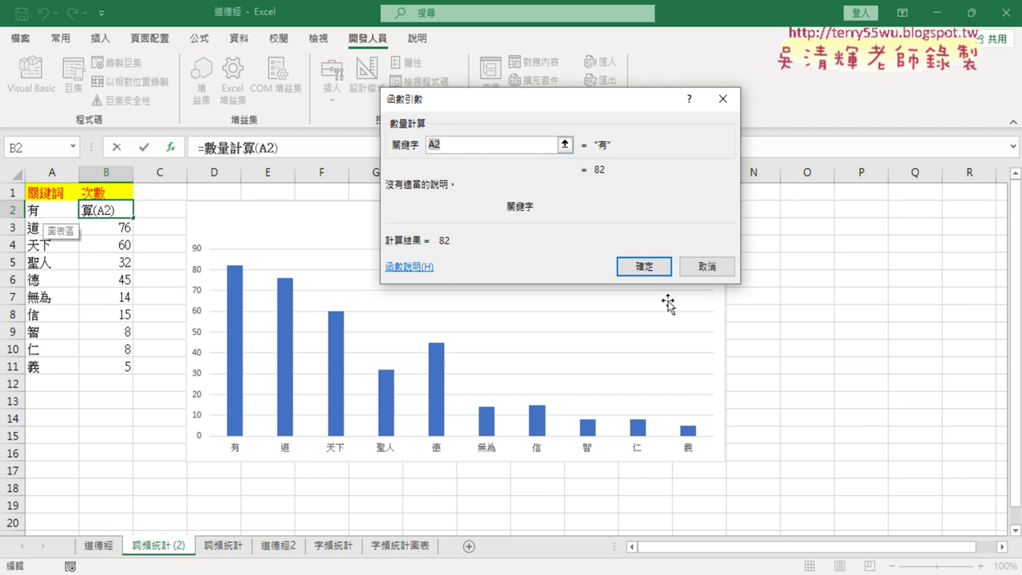
left_click(707, 266)
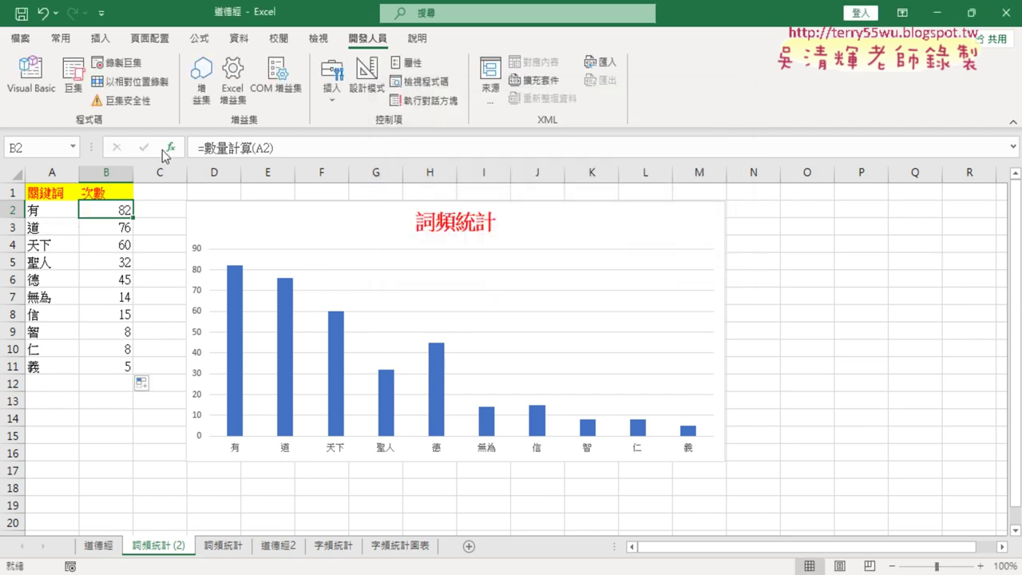
Delete the whole Function 數量計算 block from Module1 and select Sub 數量2 for duplicating.
left_click(31, 73)
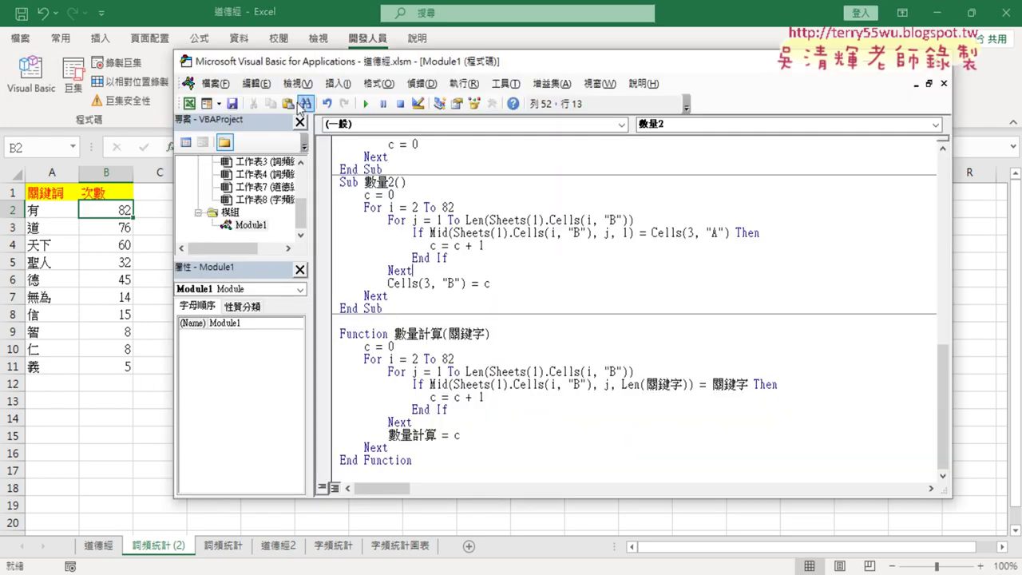
left_click_drag(327, 65, 401, 70)
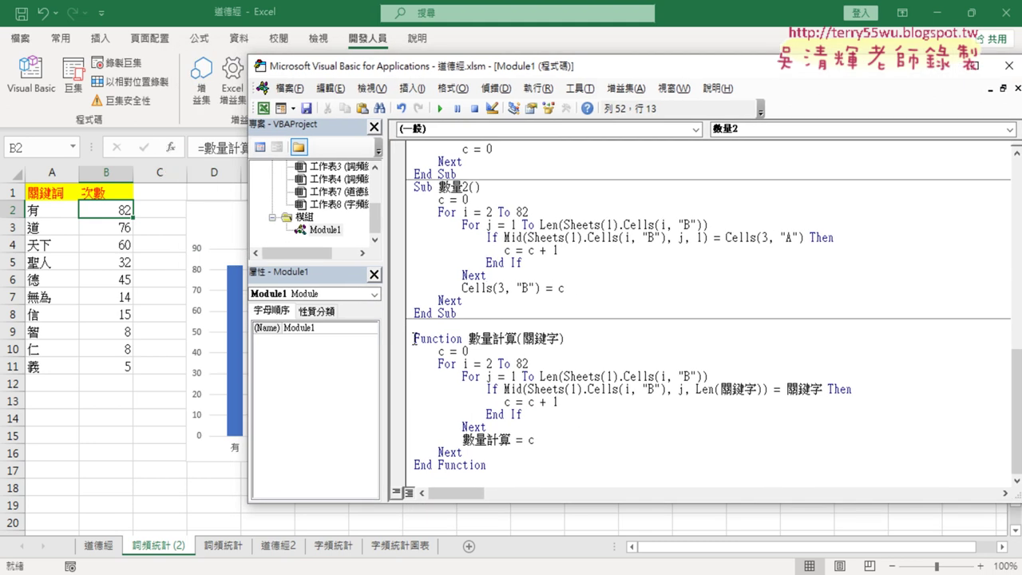
left_click_drag(415, 338, 469, 336)
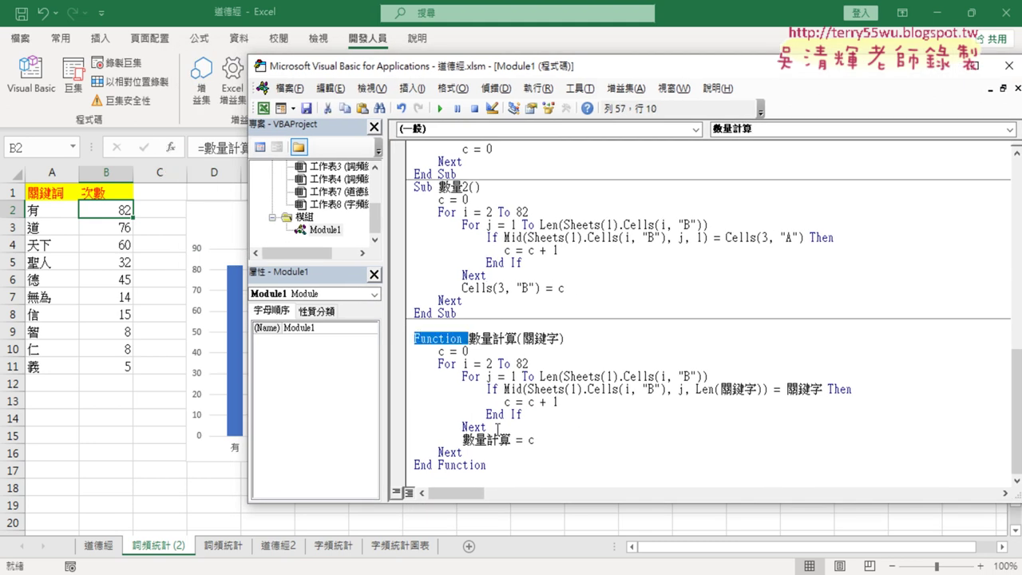
left_click_drag(500, 470, 398, 337)
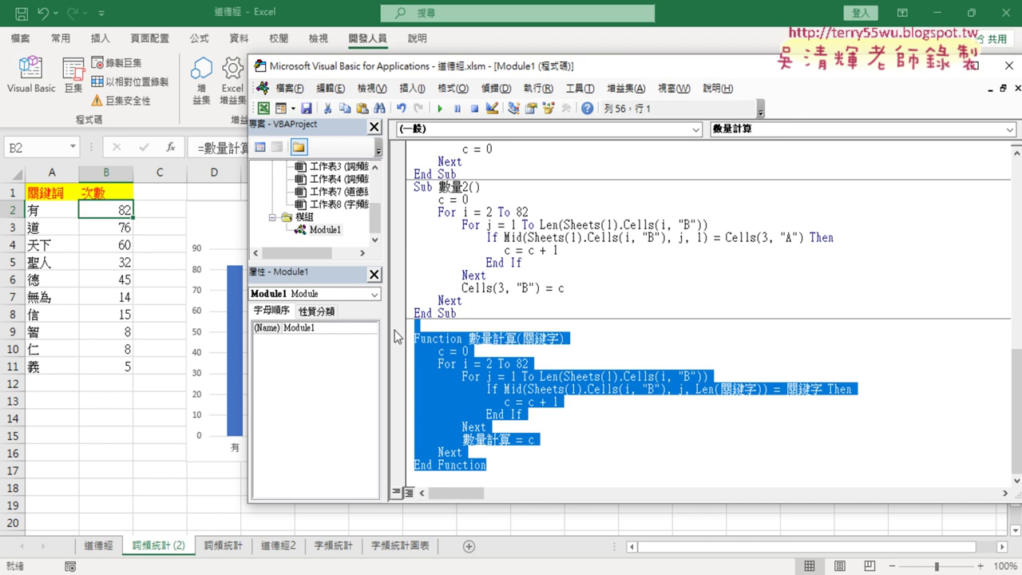
key("Delete")
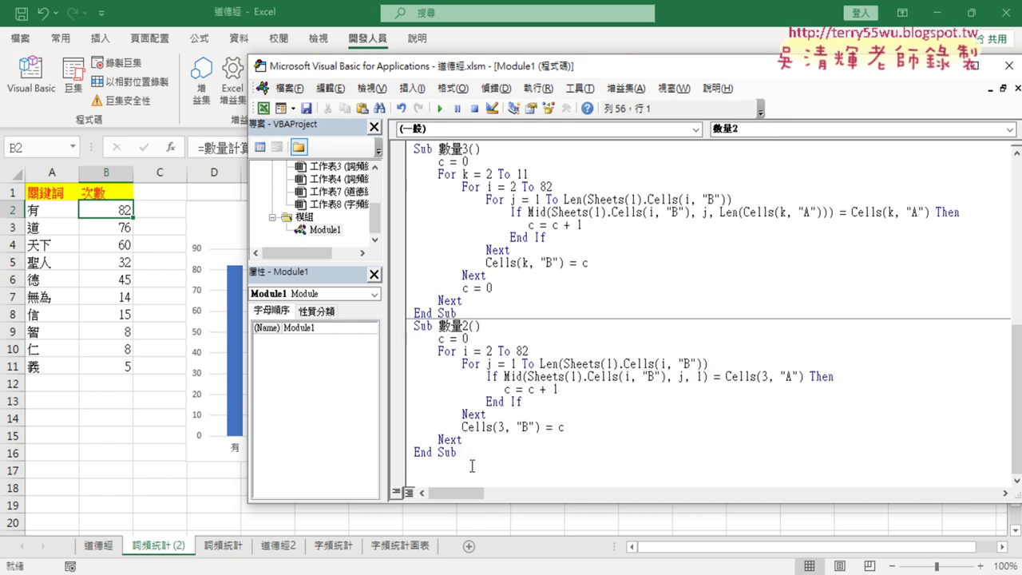
left_click_drag(472, 467, 403, 328)
Duplicate Sub 數量2 below itself and turn the copy's header into Function 數量計算().
mouse_move(437, 421)
left_mouse_down()
mouse_move(432, 491)
mouse_move(436, 473)
left_mouse_up()
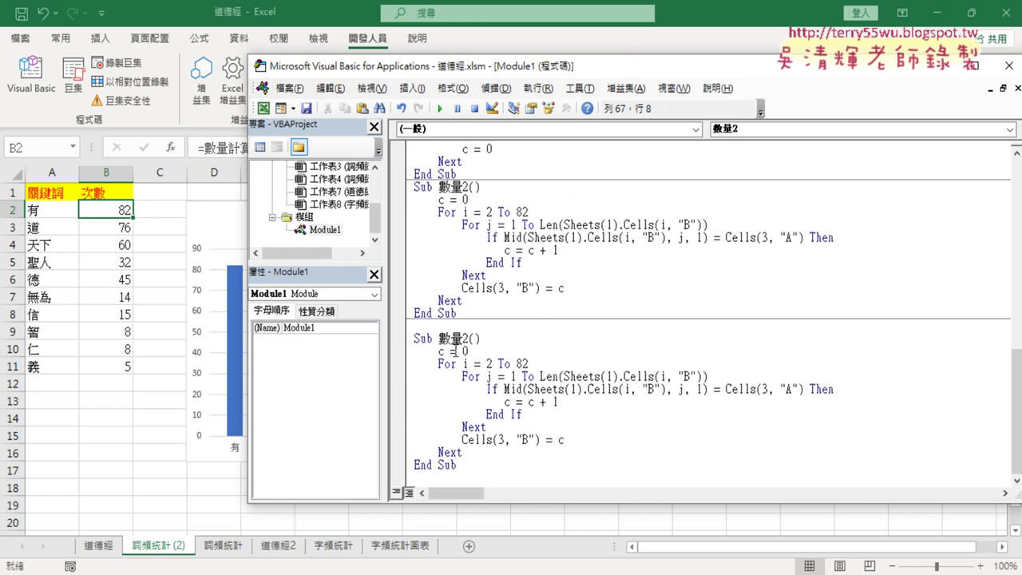
double_click(427, 338)
type("fu")
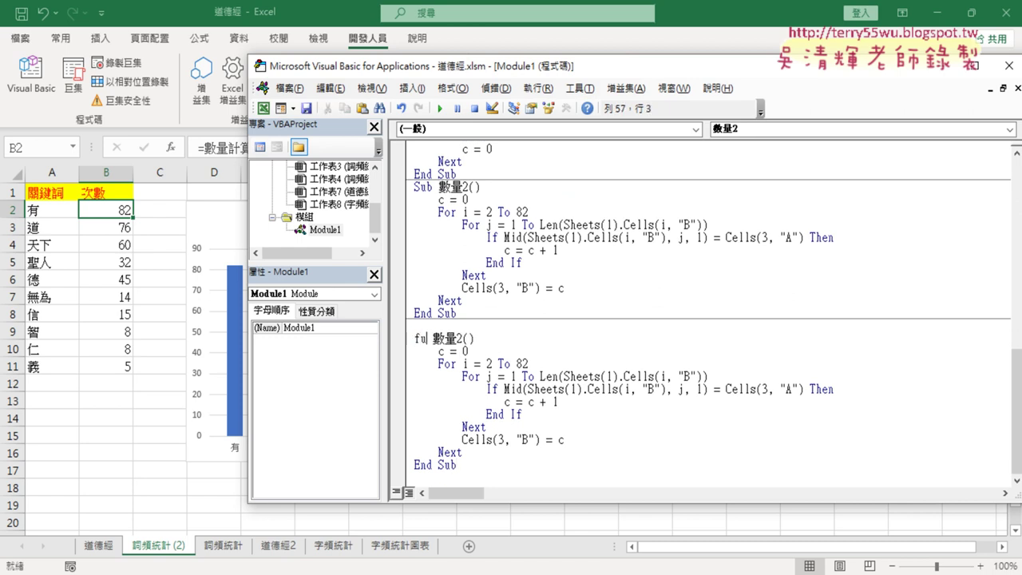
type("nc")
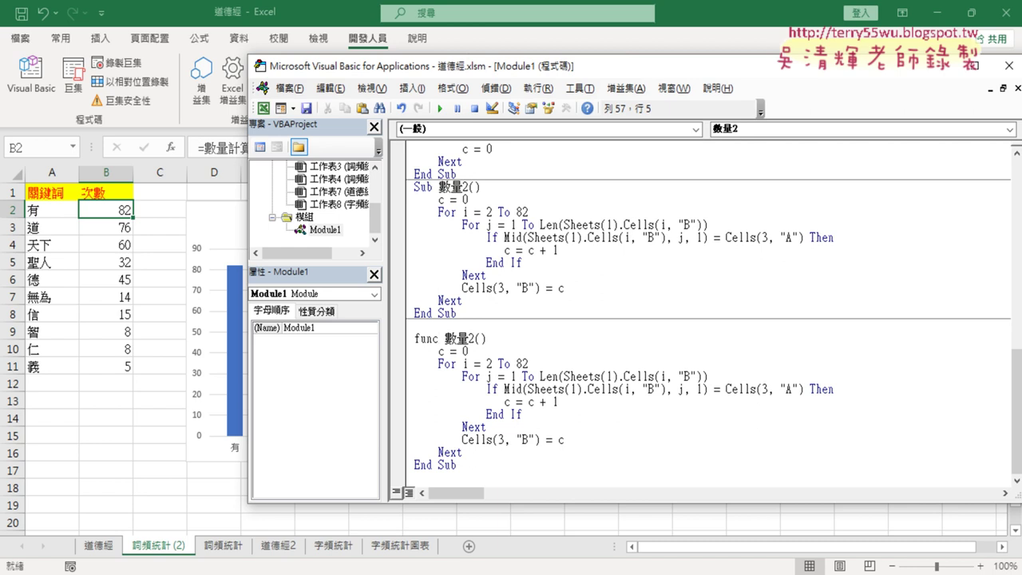
type("tion")
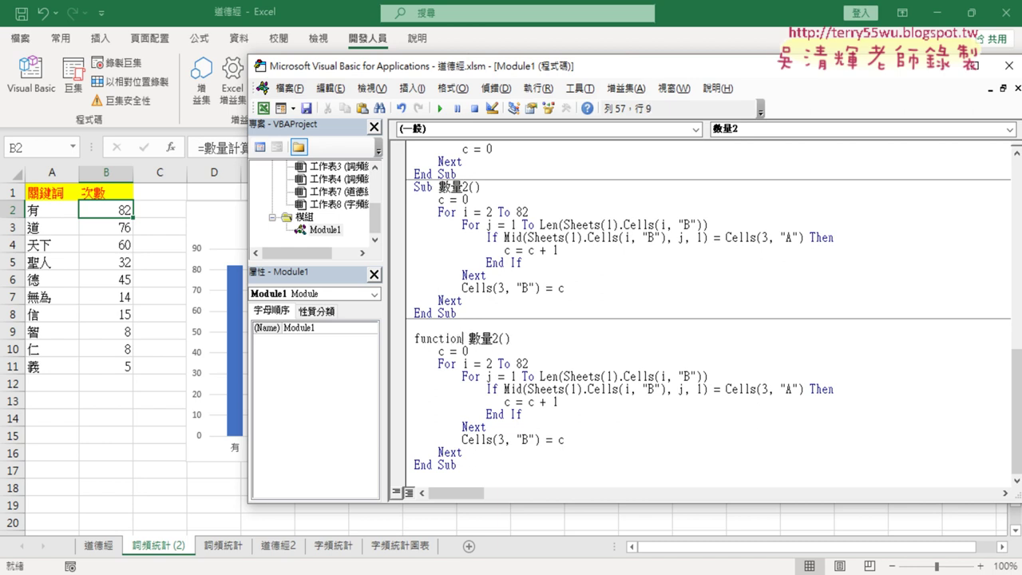
left_click(496, 338)
key("Delete")
type("季")
type("計算")
left_click(736, 414)
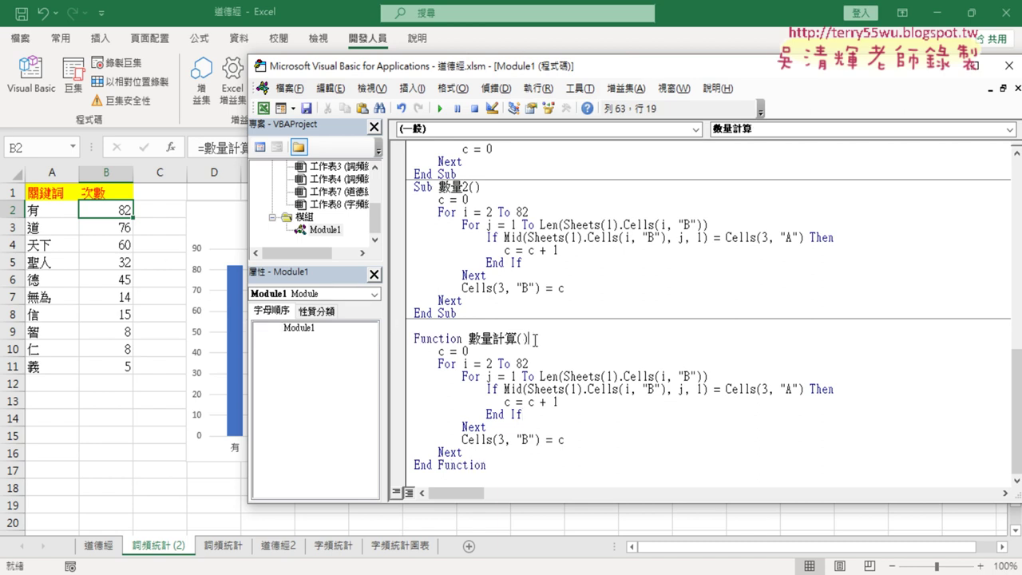
Add 關鍵字 as the parameter inside Function 數量計算's parentheses.
left_click_drag(529, 341, 516, 340)
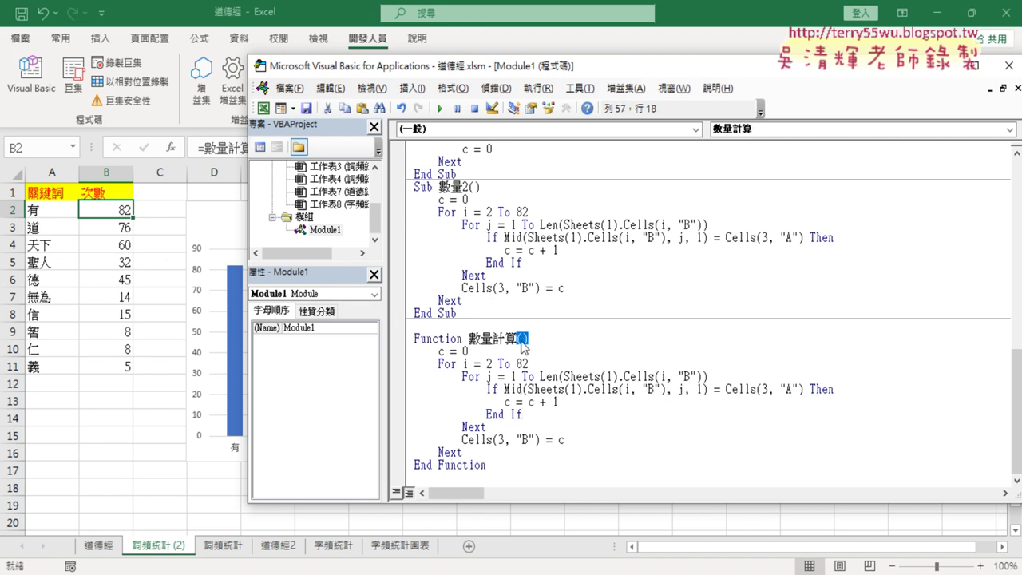
left_click(522, 340)
type("ㄍㄎ")
type("關")
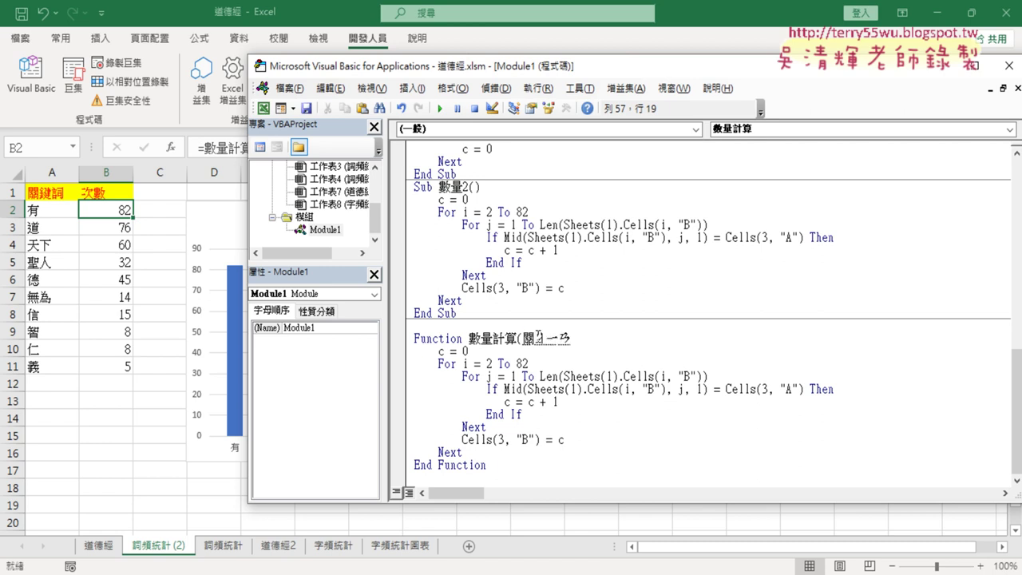
type("鍵字")
type(")")
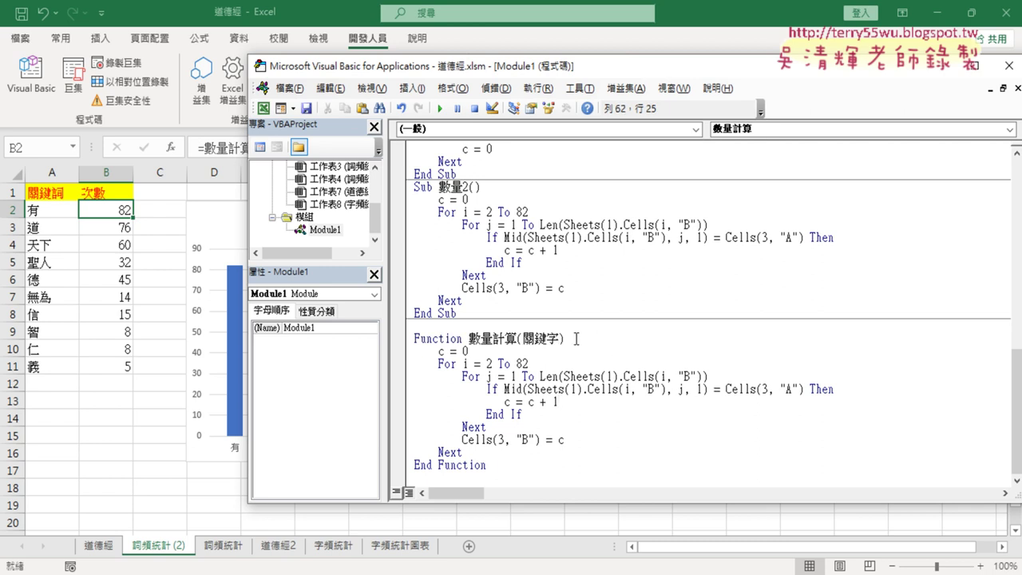
left_click_drag(562, 340, 523, 342)
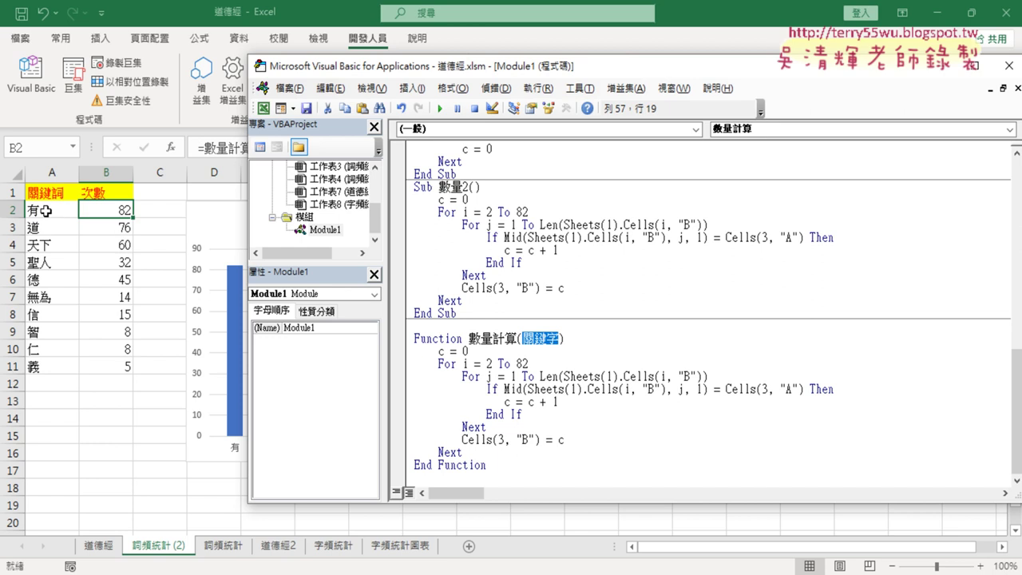
Replace Cells(3, "A") in the If comparison with the pasted 關鍵字.
right_click(543, 342)
left_click(596, 100)
left_click_drag(726, 390, 799, 391)
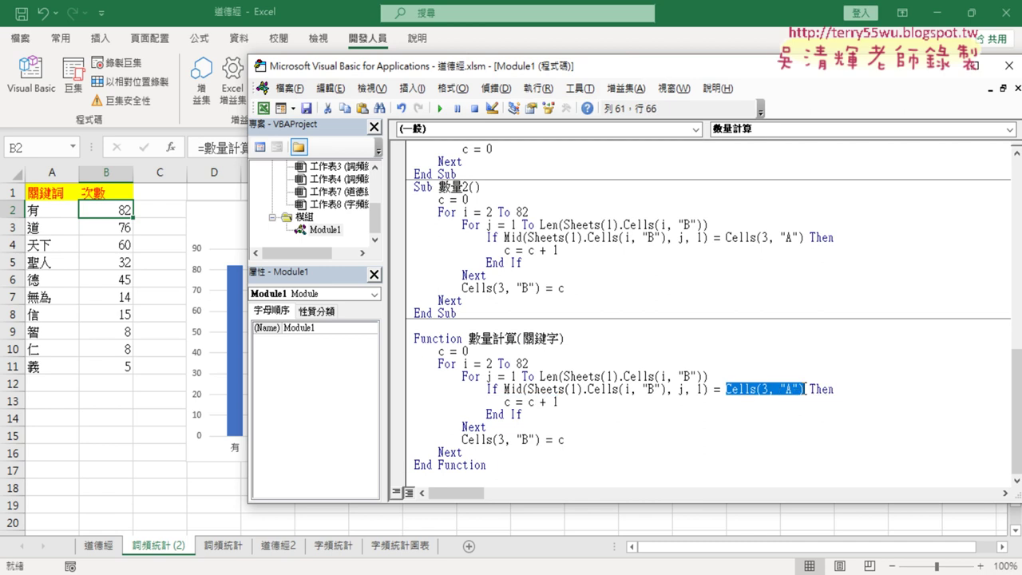
right_click(776, 390)
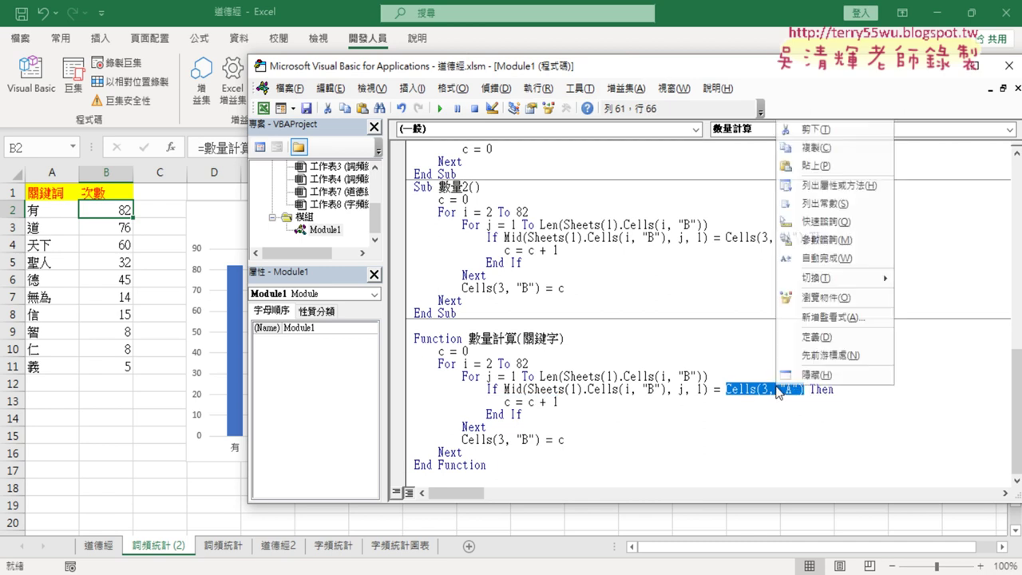
left_click(815, 167)
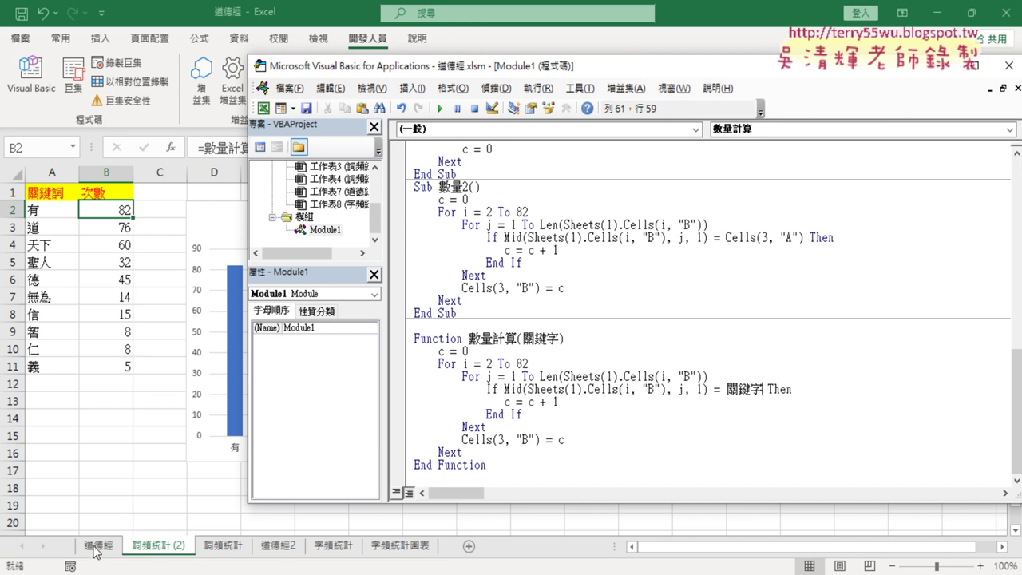
Change the Mid length argument from 1 to Len(關鍵字).
double_click(699, 389)
type("le")
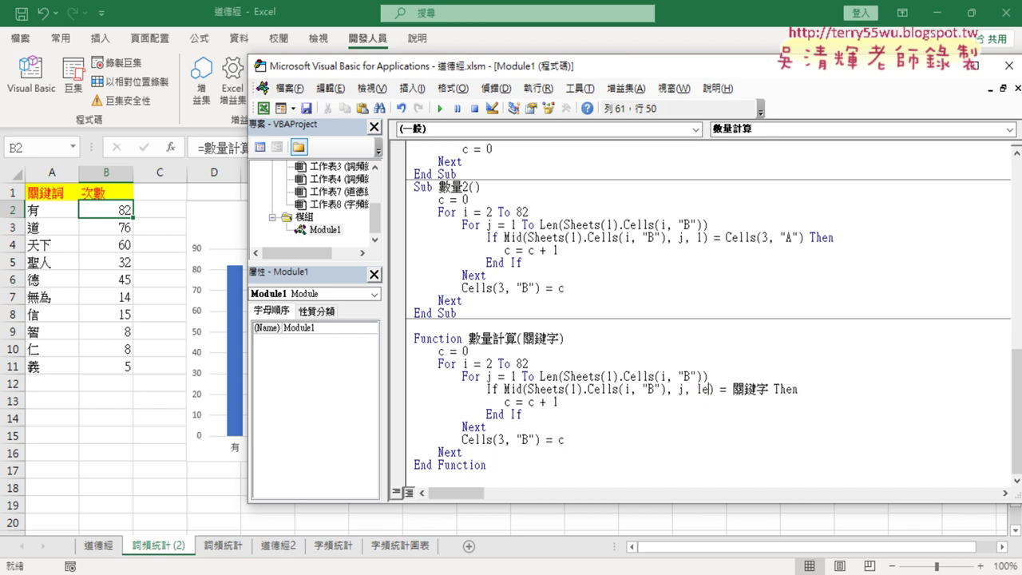
type("n()")
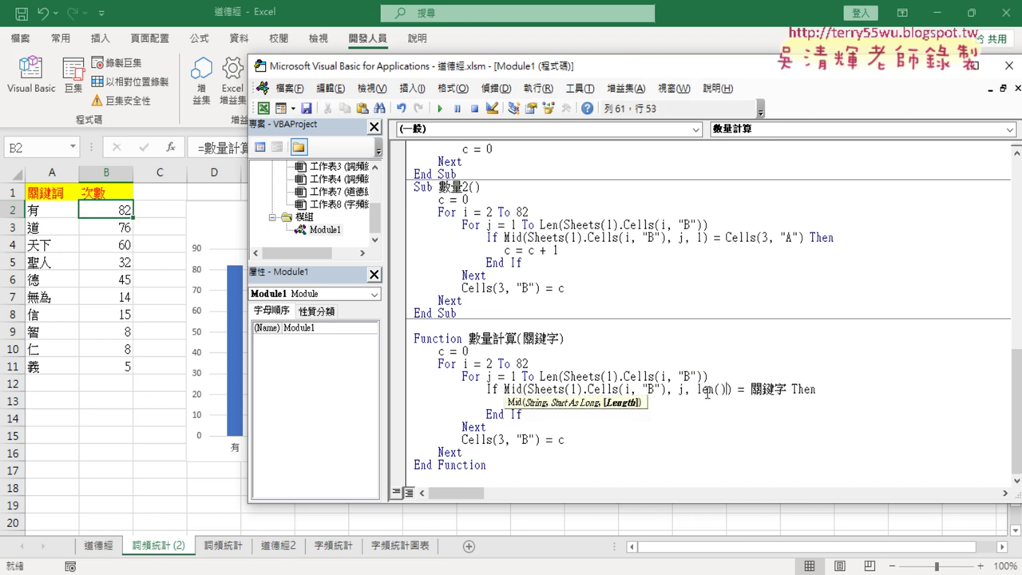
key("Left")
type("關鍵字")
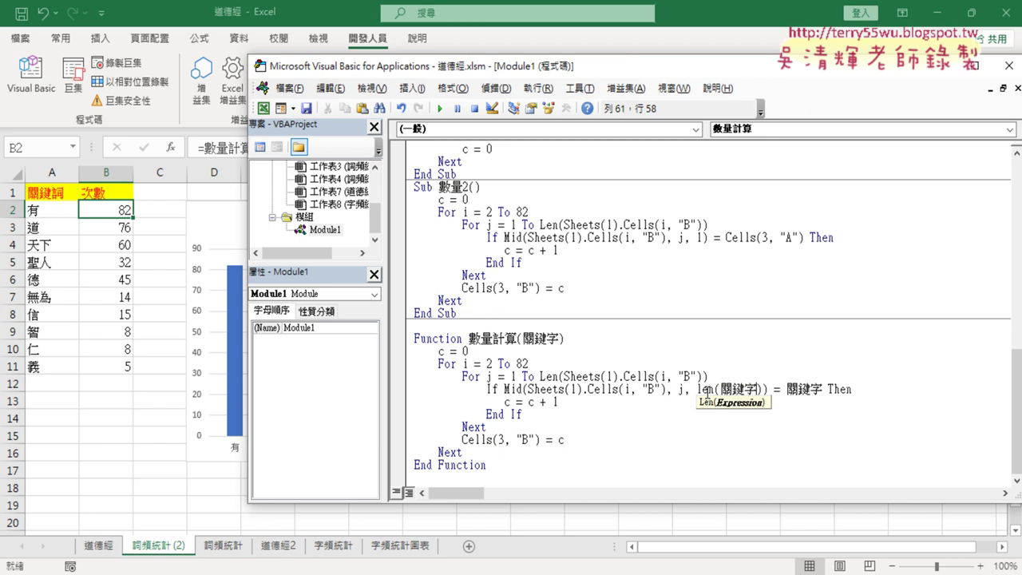
left_click(807, 349)
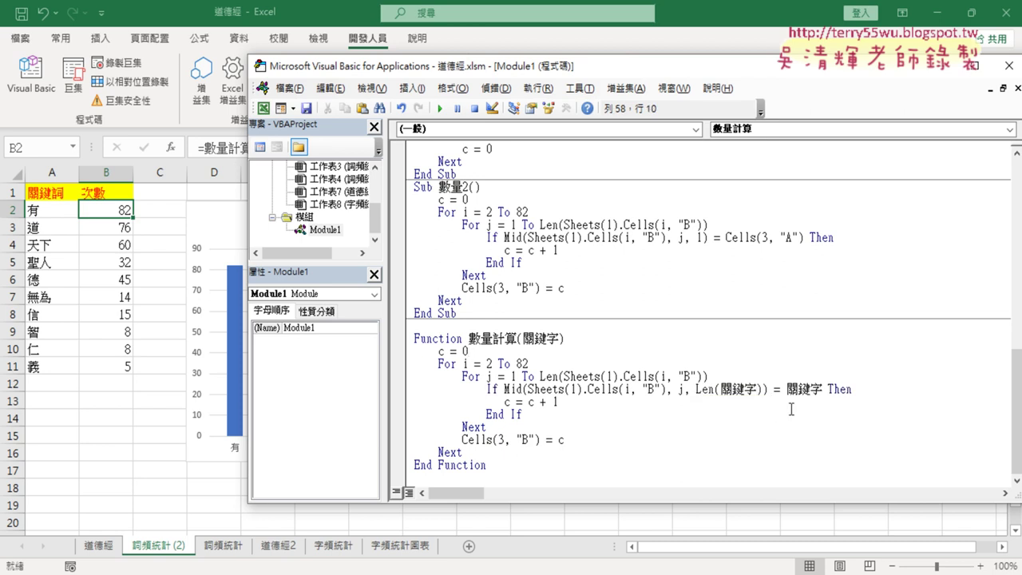
Change the result line from Cells(3, "B") = c to 數量計算 = c.
left_click(729, 389)
left_click_drag(540, 439, 462, 440)
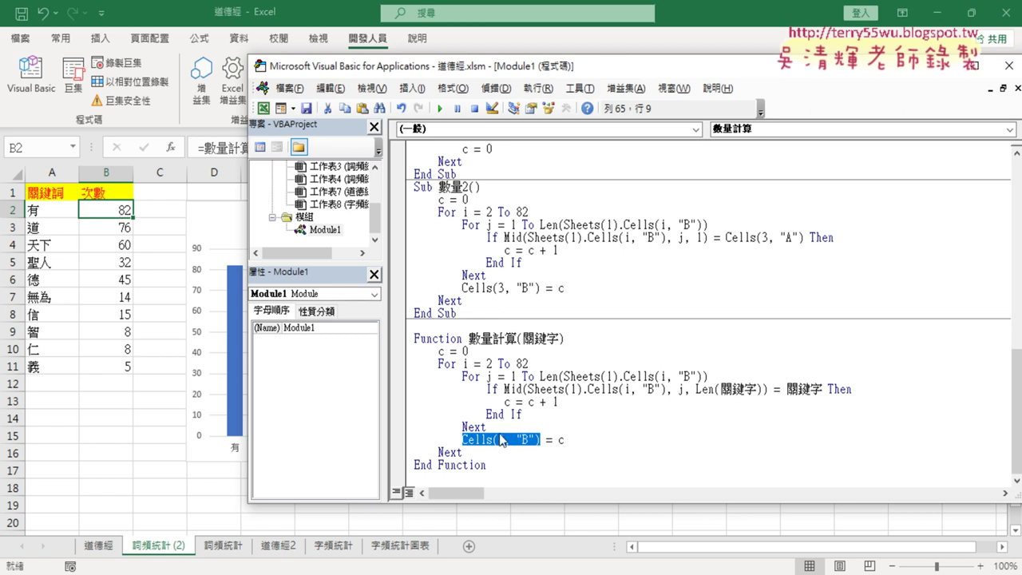
left_click_drag(468, 339, 513, 339)
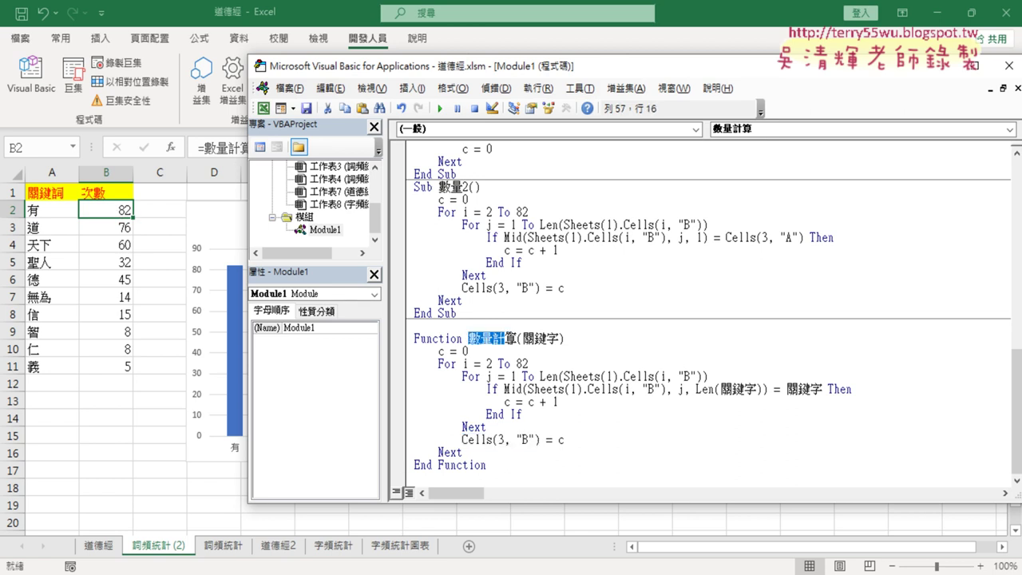
right_click(513, 338)
left_click(550, 98)
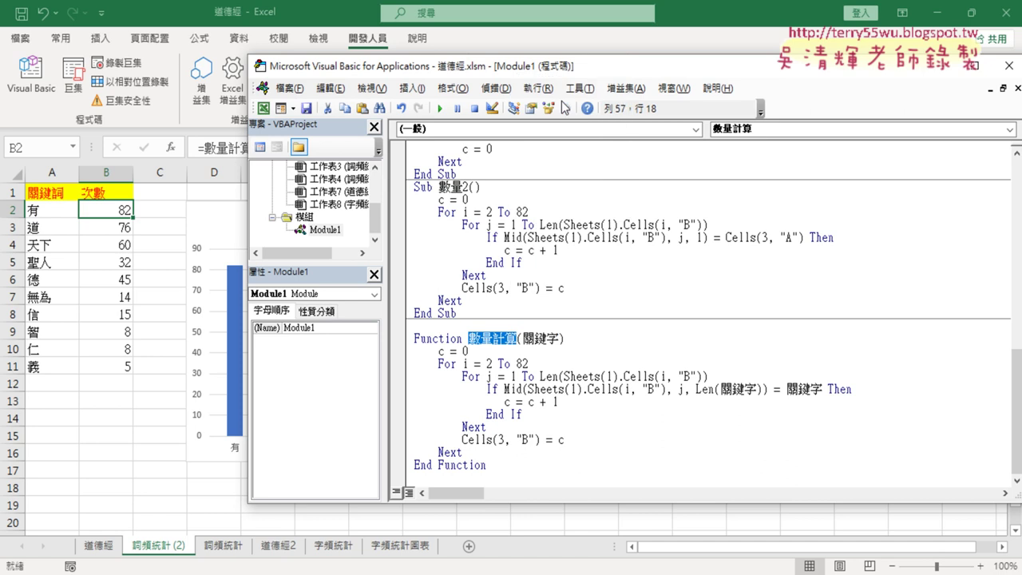
left_click(538, 438)
left_click_drag(538, 438, 462, 438)
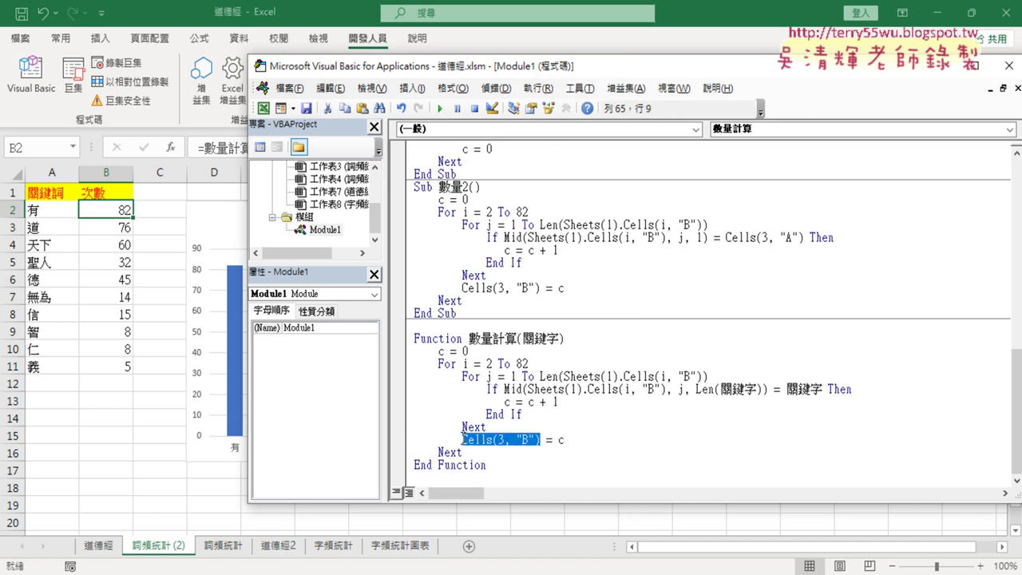
right_click(484, 438)
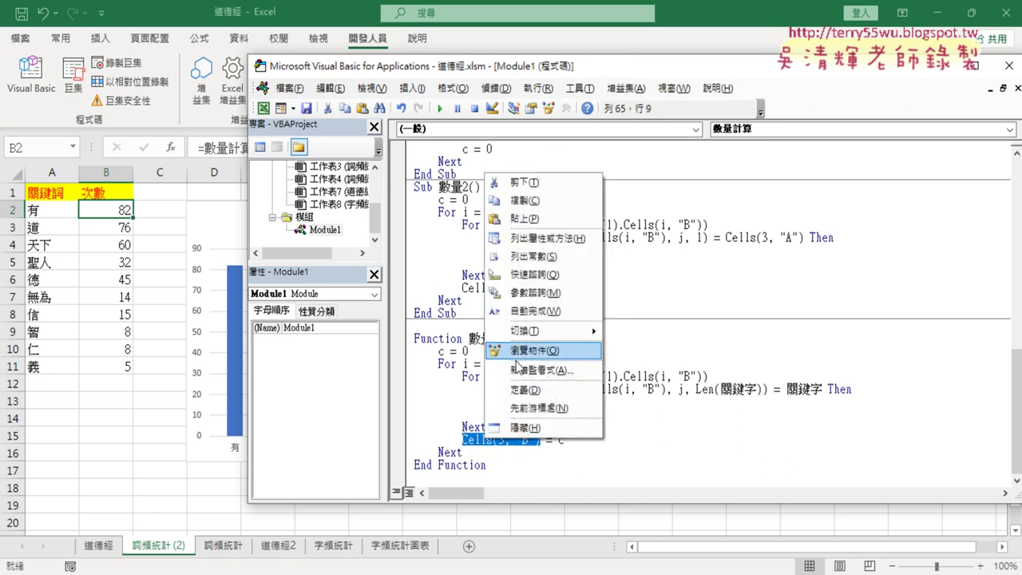
left_click(537, 222)
left_click(652, 403)
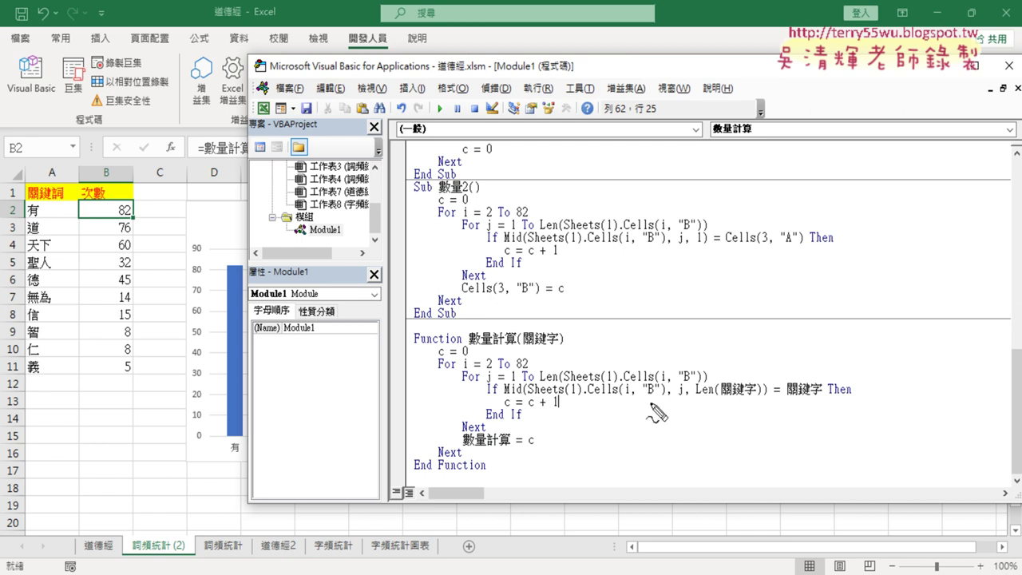
Circle Sub 數量2 as version 1 and underline Function and its 關鍵字 parameter as version 2.
mouse_move(463, 320)
left_mouse_down()
mouse_move(619, 159)
mouse_move(310, 429)
left_mouse_up()
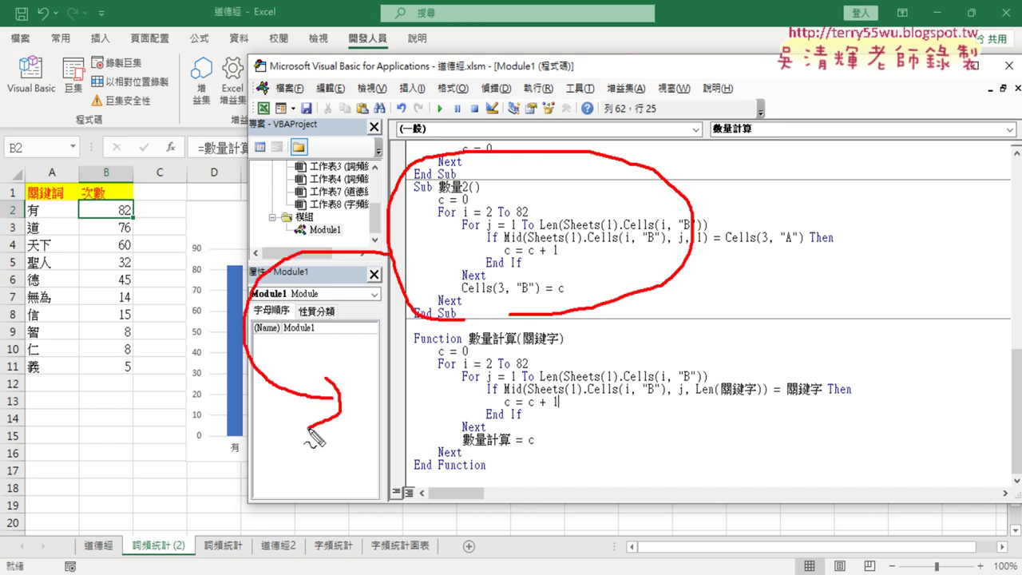
left_click_drag(526, 187, 511, 264)
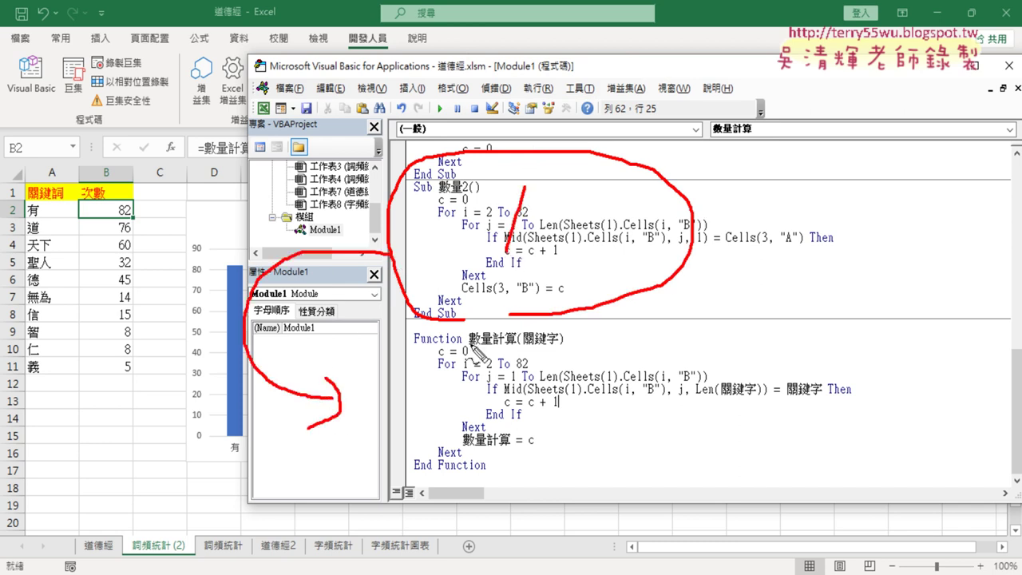
left_click_drag(414, 347, 457, 347)
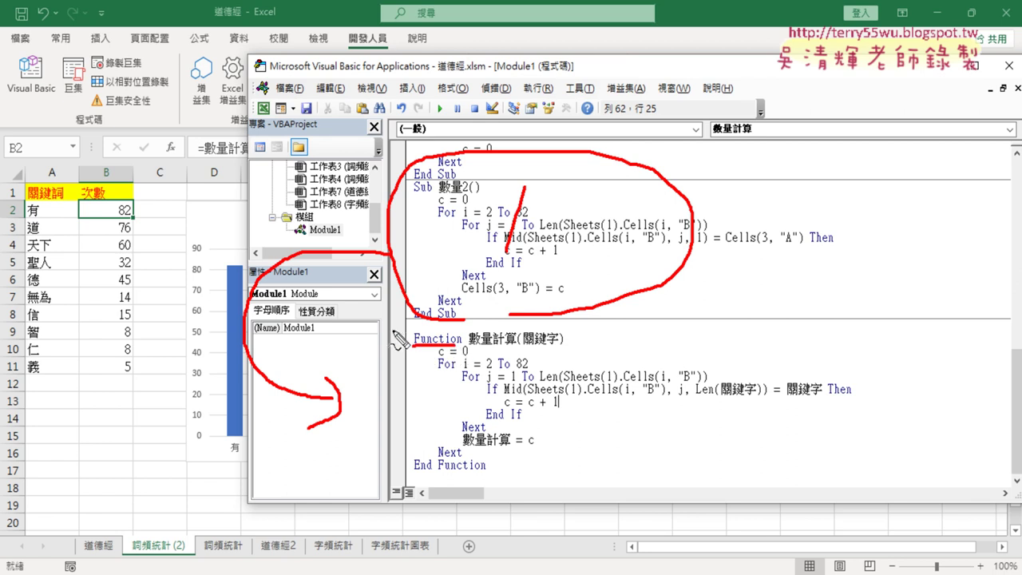
left_click_drag(386, 334, 411, 348)
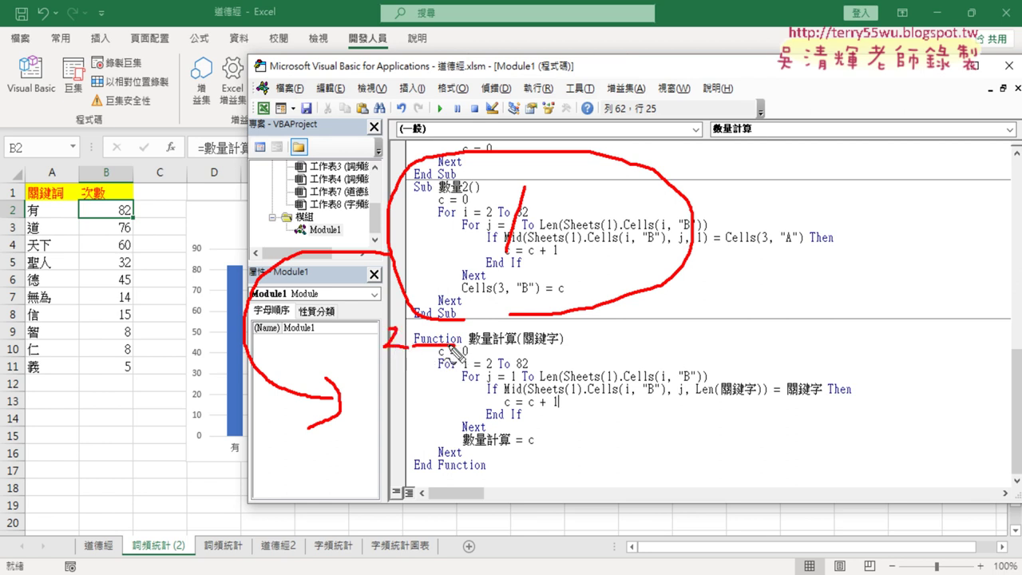
left_click_drag(523, 346, 563, 345)
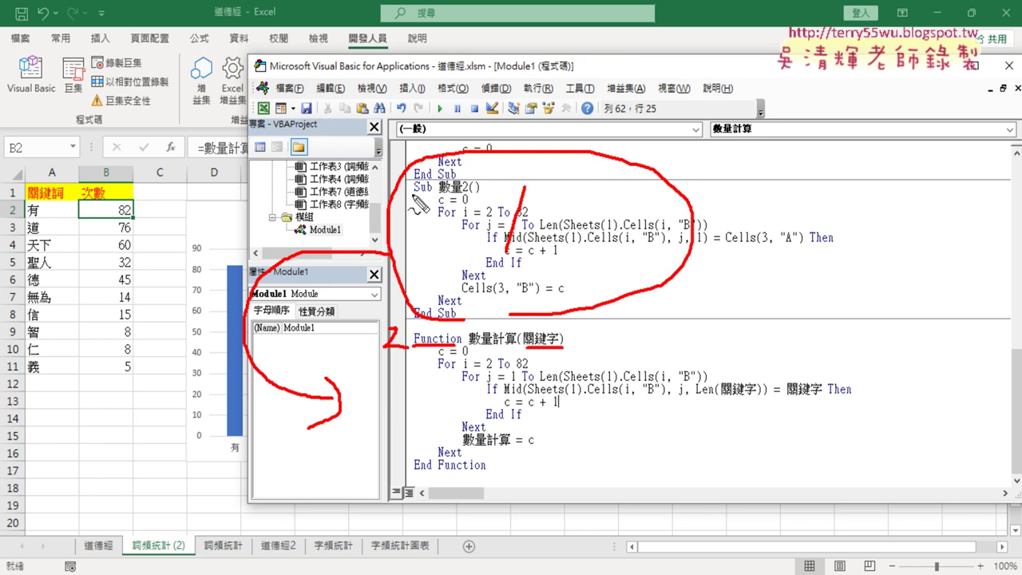
left_click_drag(413, 195, 433, 194)
left_click_drag(495, 347, 512, 347)
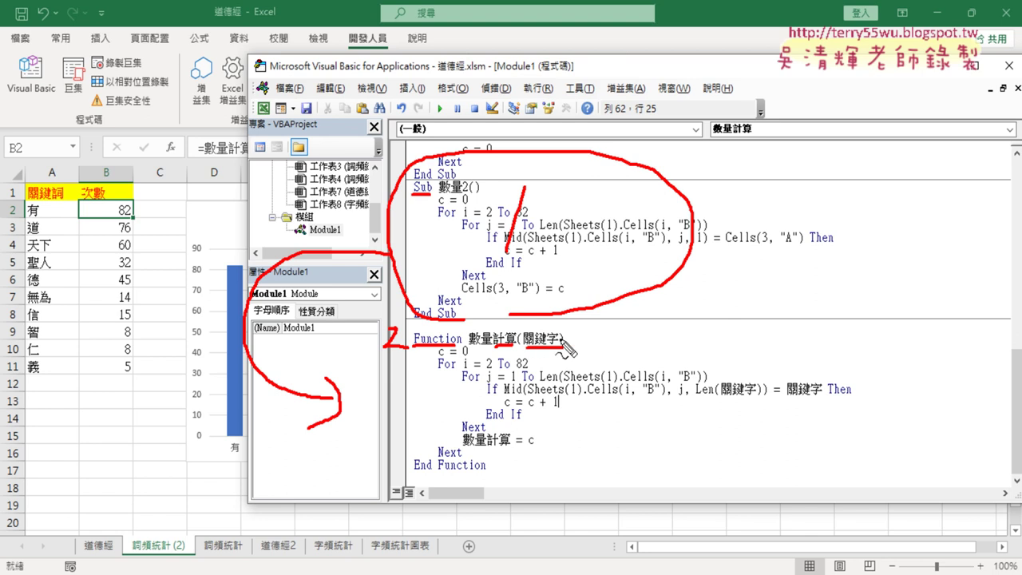
Mark keyword 有 in A2, the 關鍵字 uses in the If line, and the returned 數量計算.
mouse_move(57, 221)
left_mouse_down()
mouse_move(38, 228)
mouse_move(60, 209)
left_mouse_up()
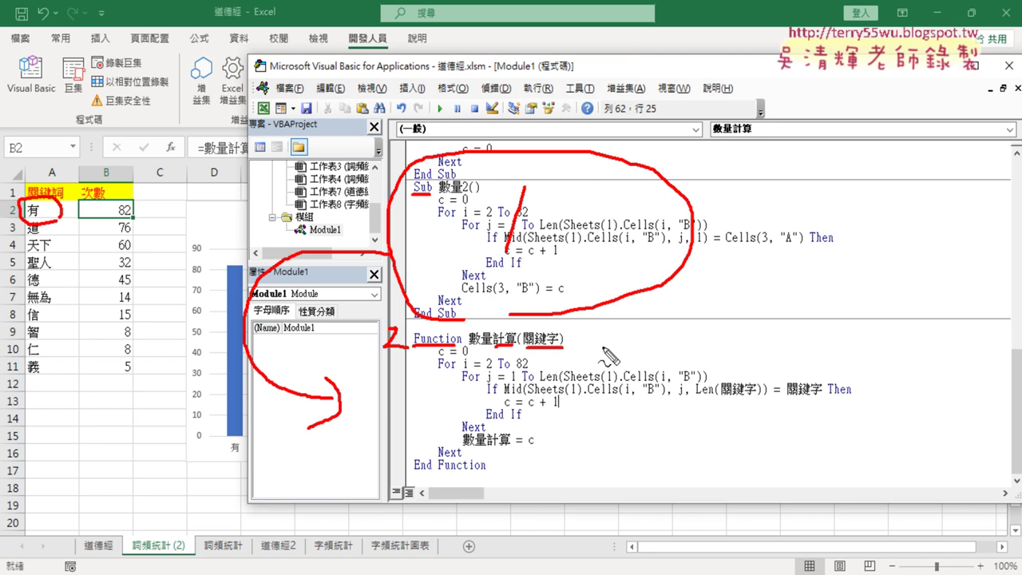
left_click_drag(790, 396, 819, 391)
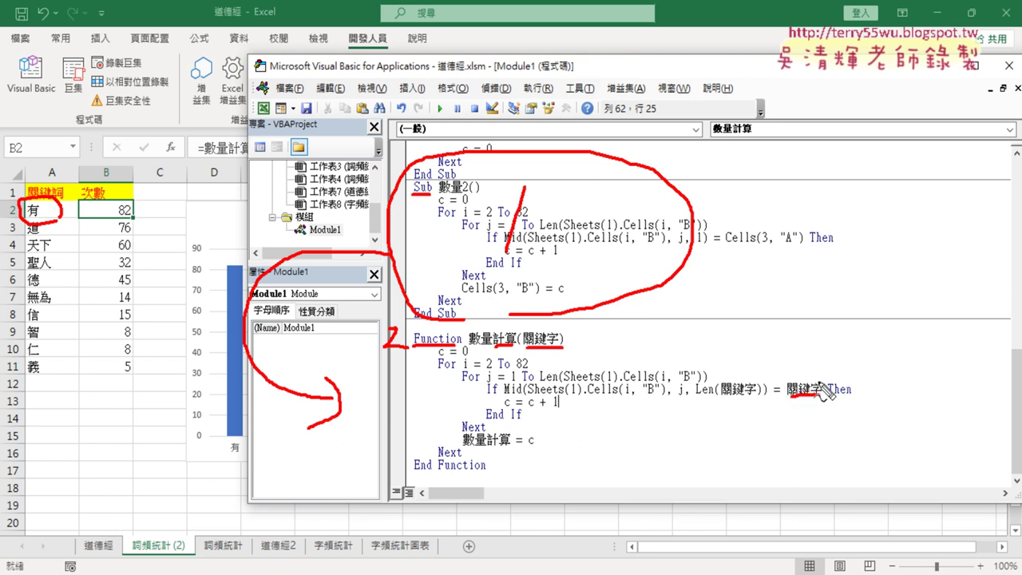
left_click_drag(784, 249, 797, 248)
left_click_drag(724, 398, 756, 397)
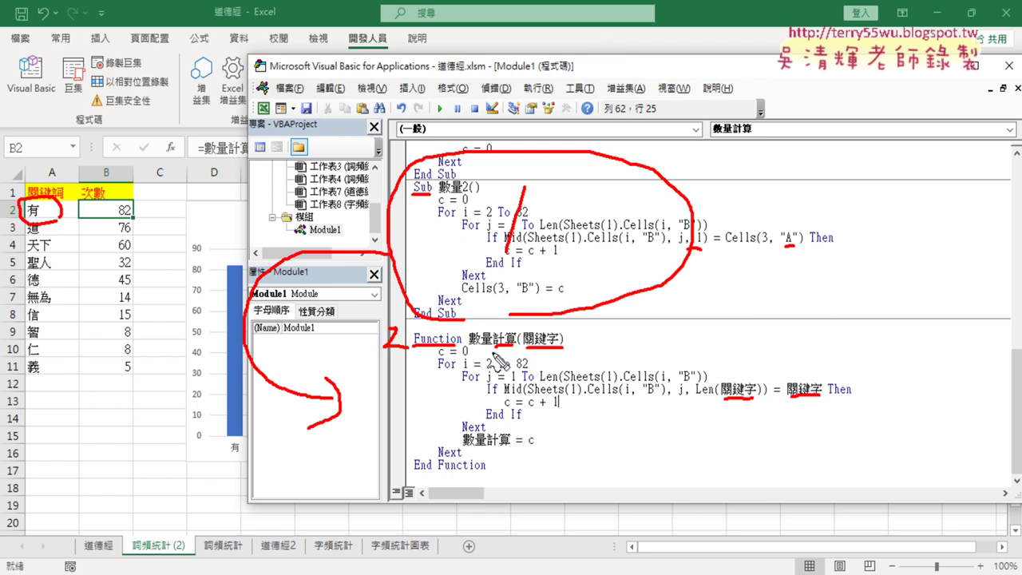
left_click_drag(511, 448, 465, 449)
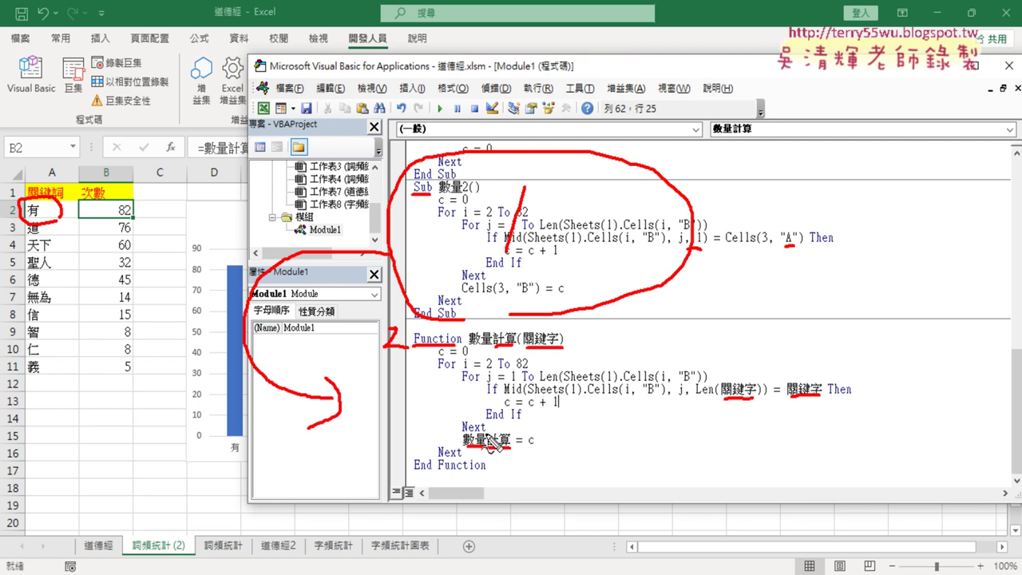
Erase all red pen annotations from the screen.
key("Escape")
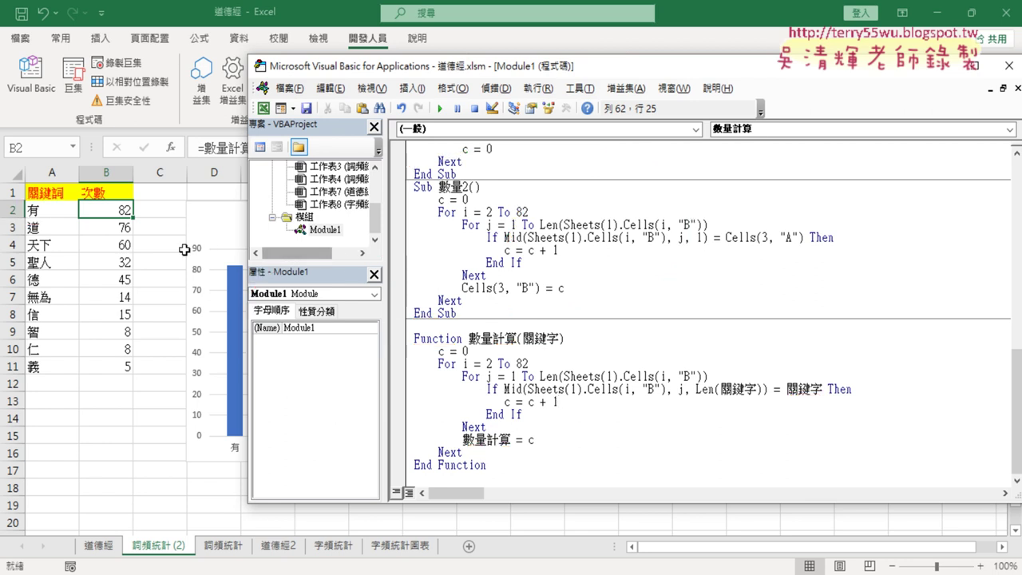
Clear B2:B11 and insert =數量計算(A2) in B2 from the user-defined functions.
left_click_drag(133, 217, 120, 368)
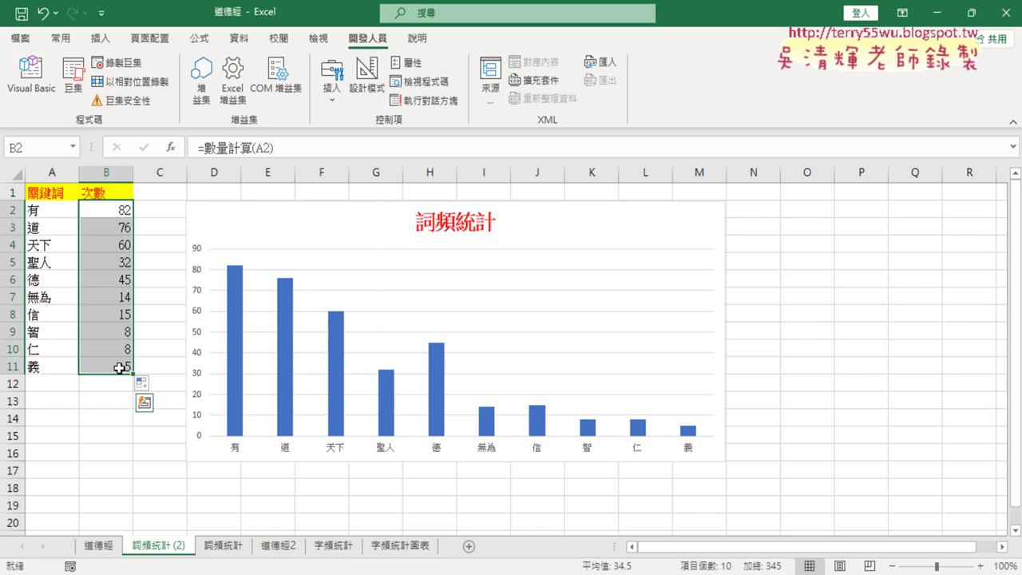
key("Delete")
left_click(114, 212)
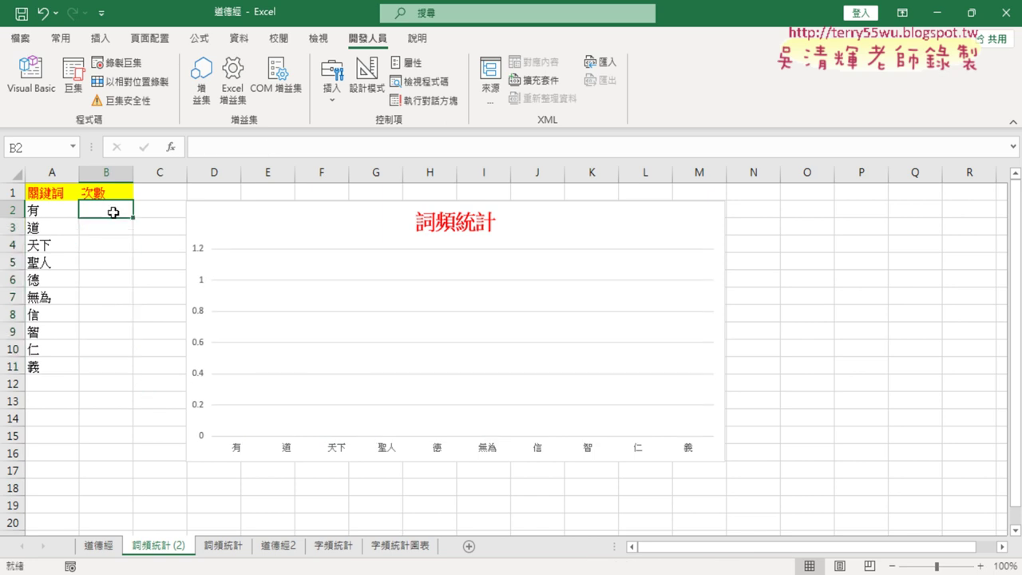
left_click(170, 147)
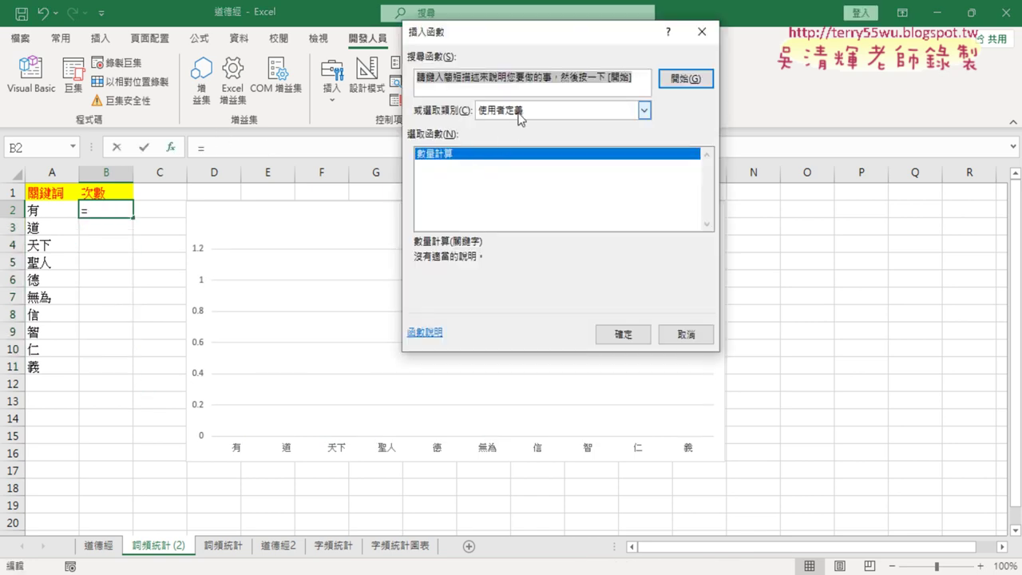
left_click(521, 117)
left_click(520, 258)
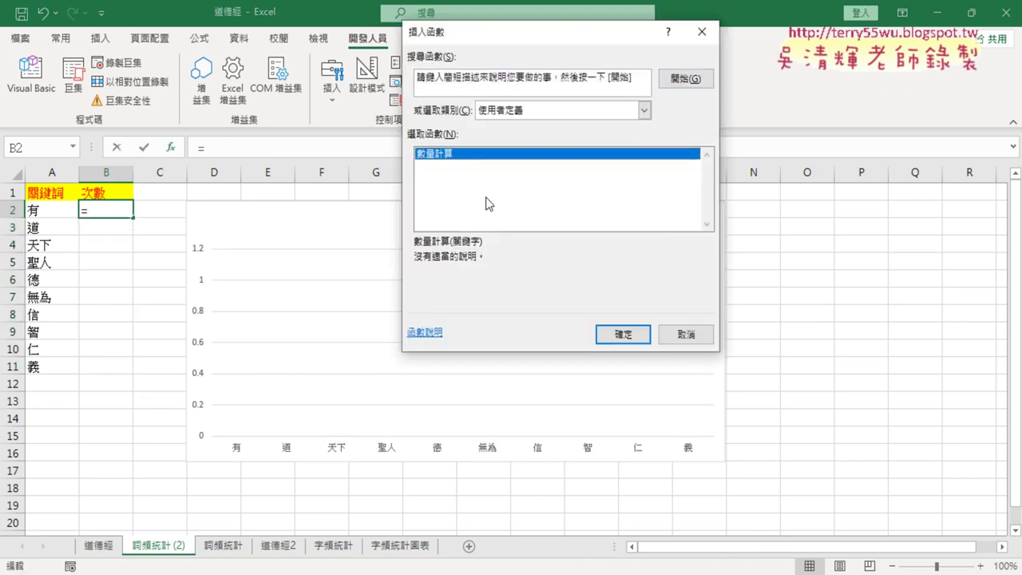
double_click(451, 154)
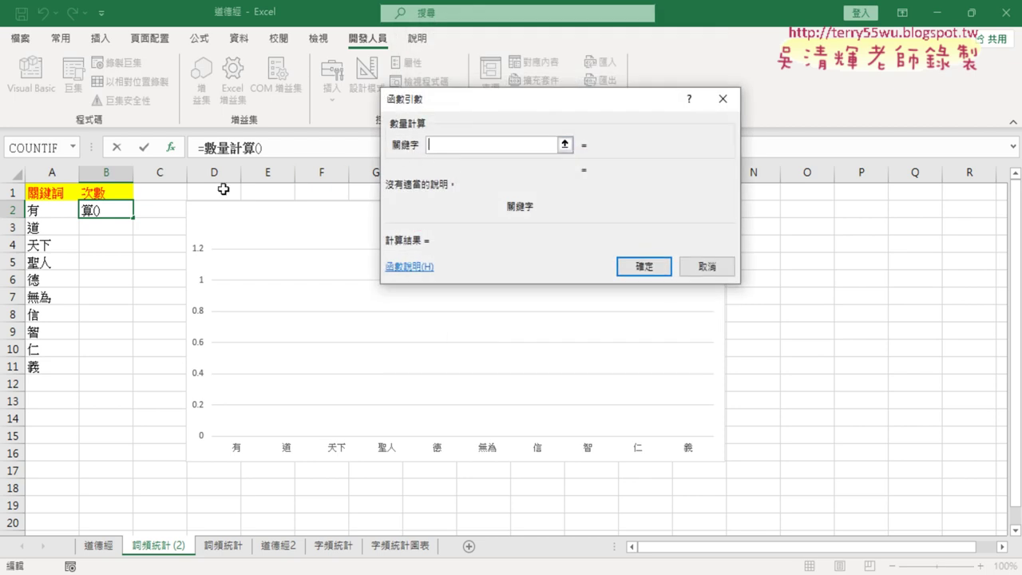
left_click(62, 212)
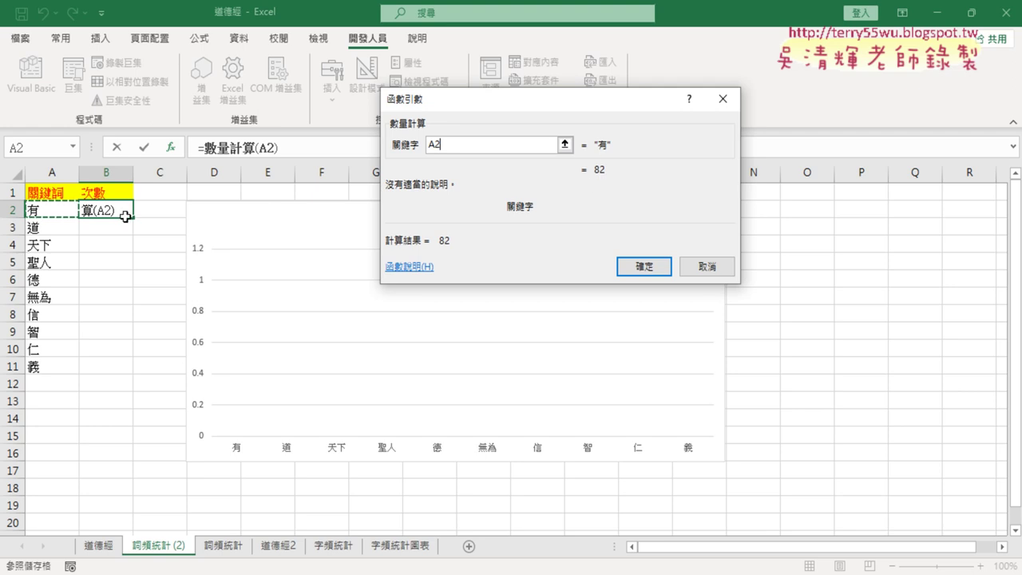
left_click(642, 270)
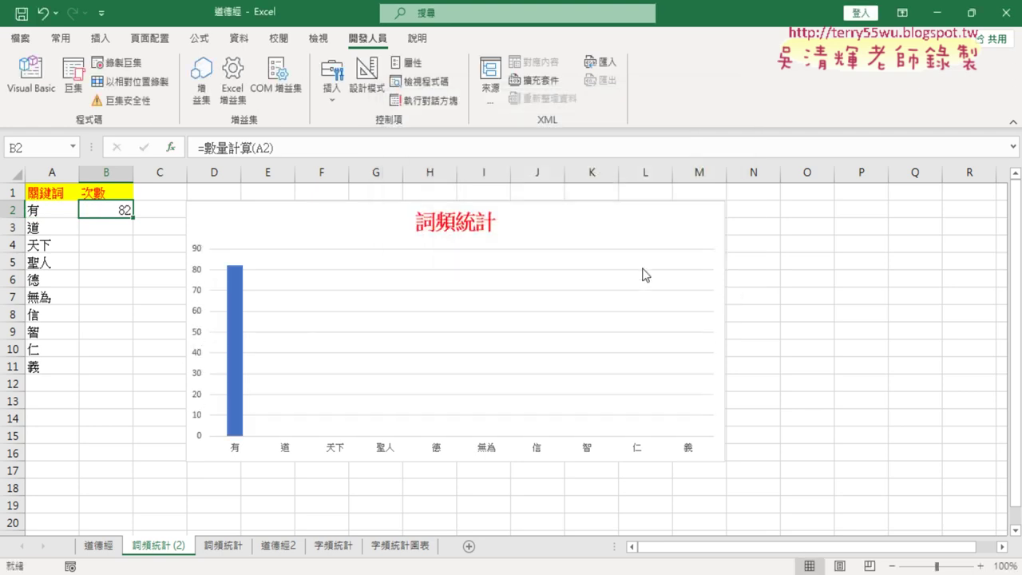
Fill the 數量計算 formula down to B11, then switch to the Google Docs code document.
double_click(135, 216)
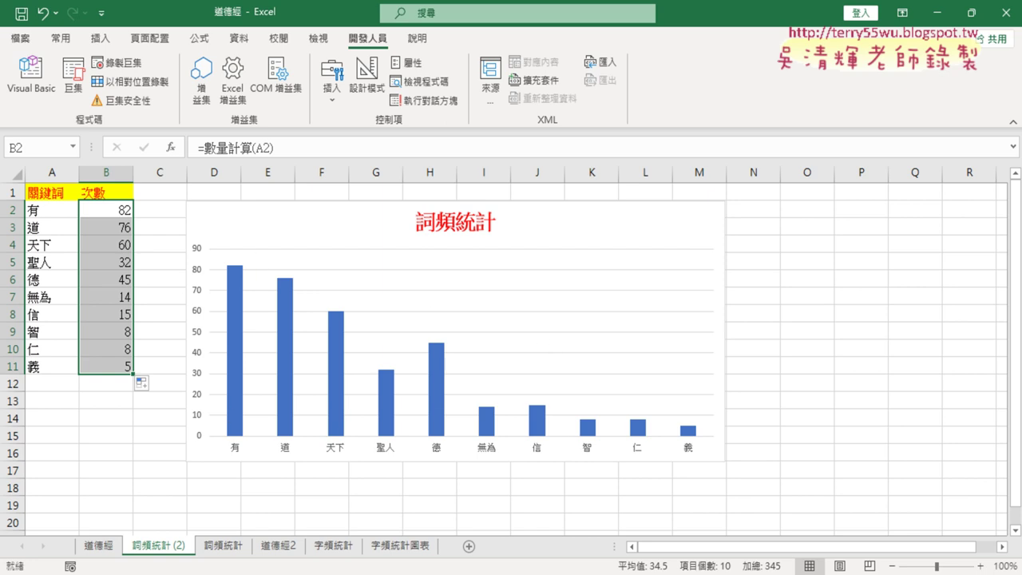
key("alt+Tab")
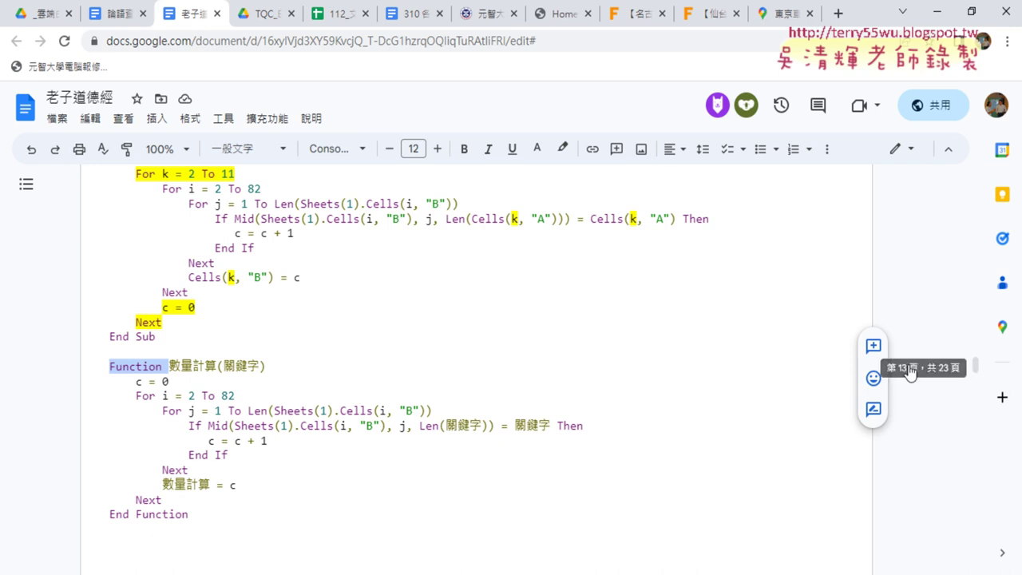
Highlight the Function 數量計算(關鍵字) header and Len(關鍵字) in yellow.
left_click(296, 466)
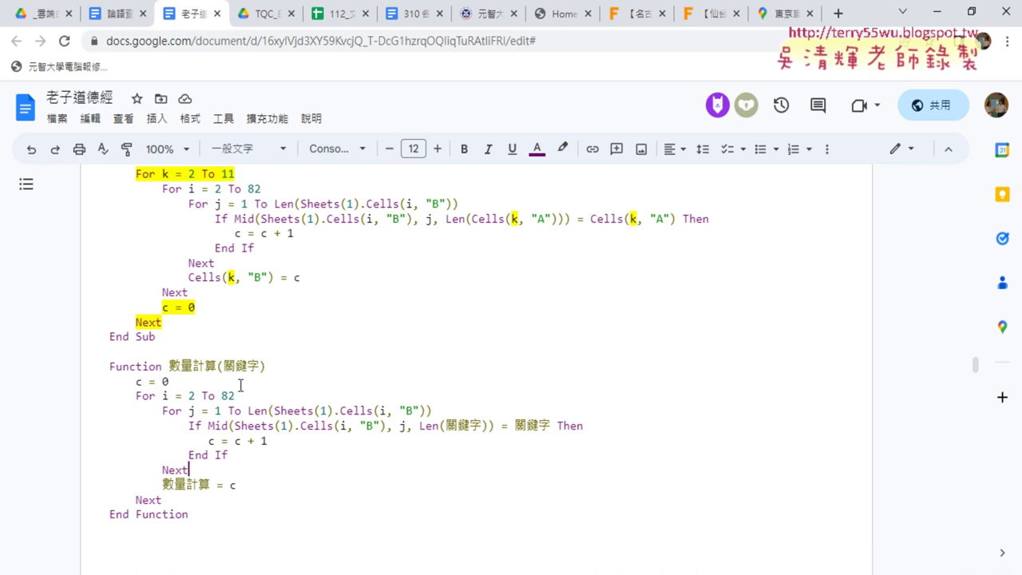
left_click_drag(109, 366, 270, 369)
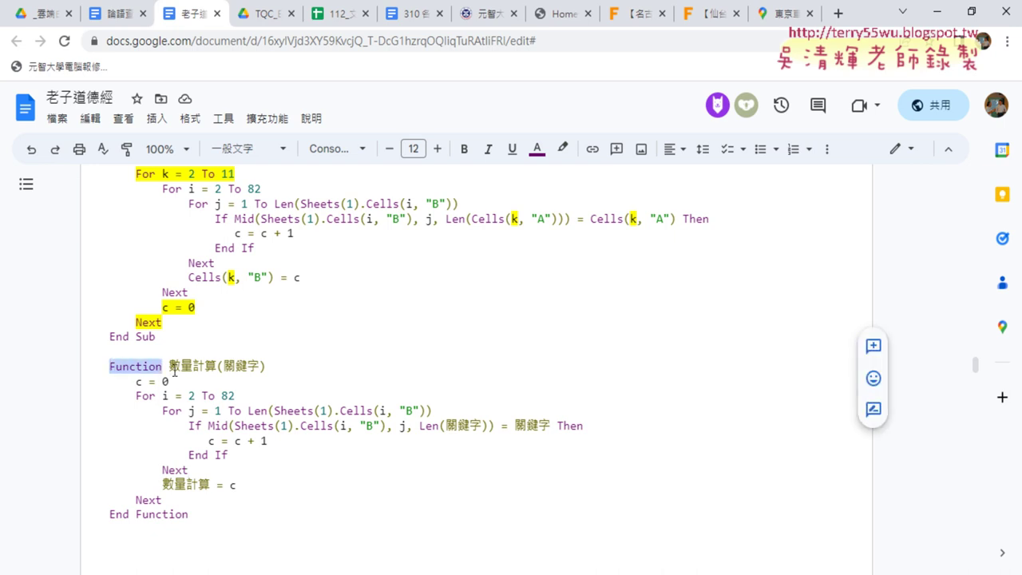
left_click(563, 148)
left_click(614, 225)
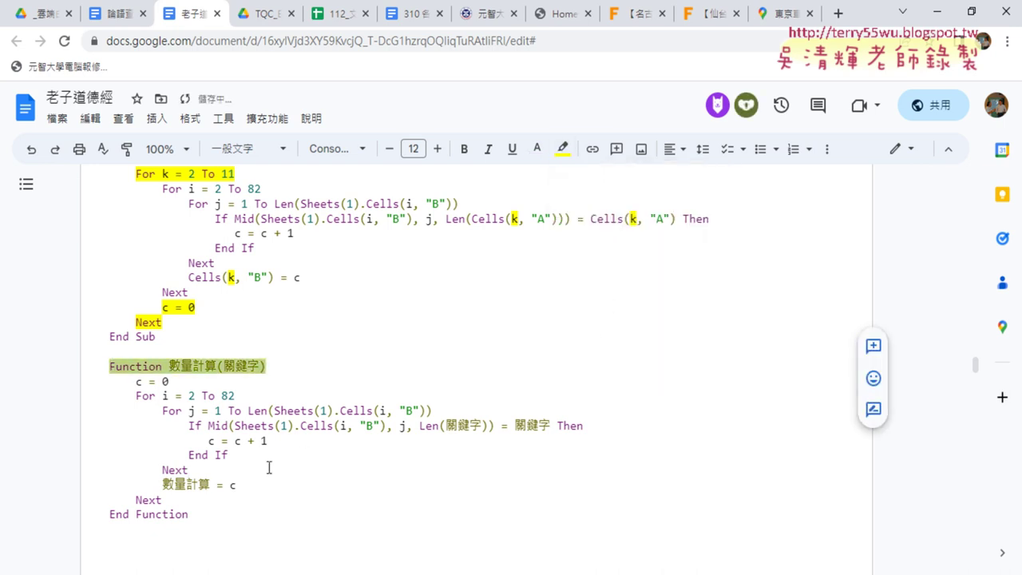
left_click_drag(420, 426, 488, 425)
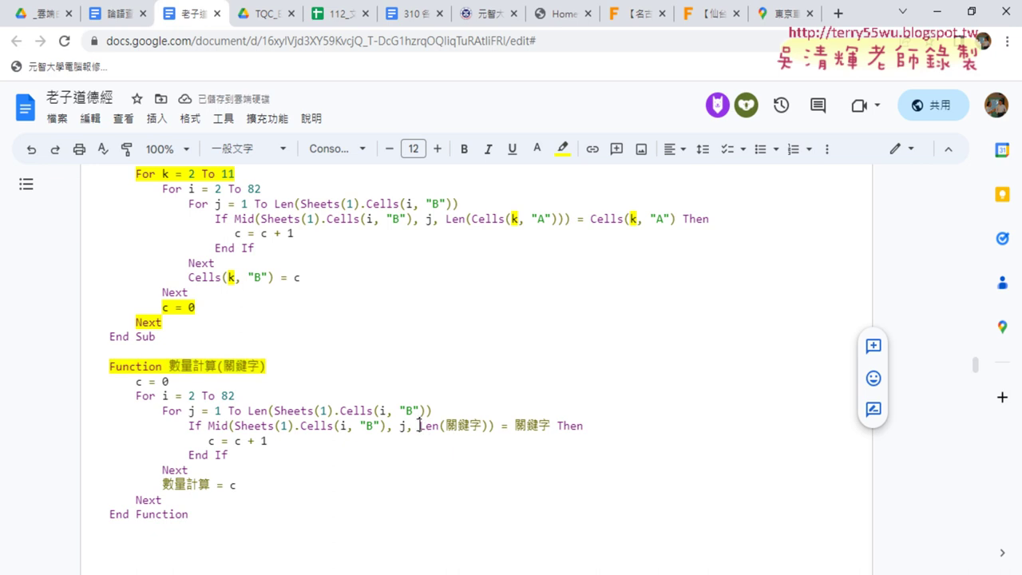
left_click(563, 149)
left_click(617, 224)
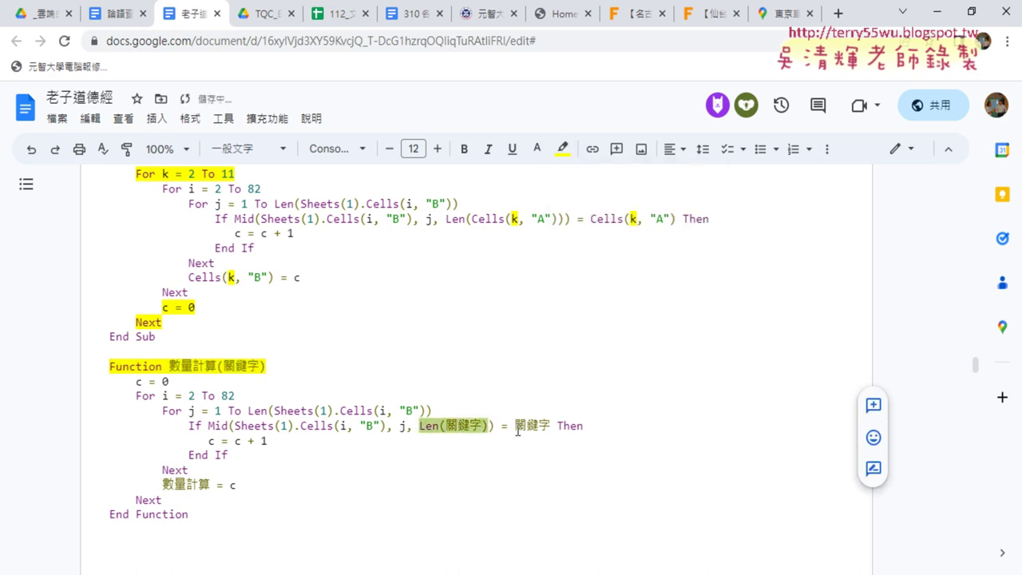
Highlight the compared 關鍵字 and 數量計算 on the result line in yellow.
left_click_drag(515, 426, 549, 424)
left_click(563, 149)
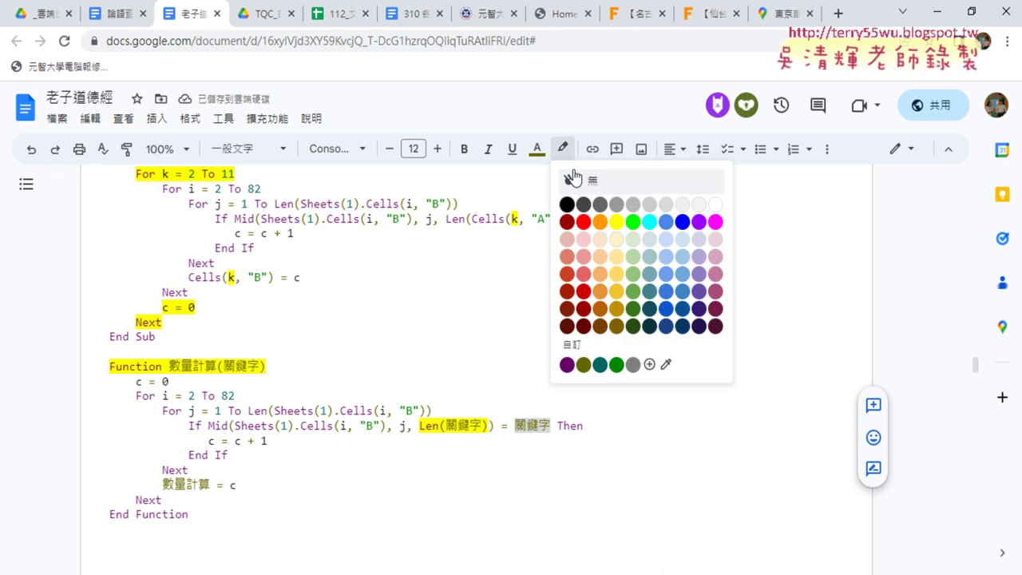
left_click(617, 226)
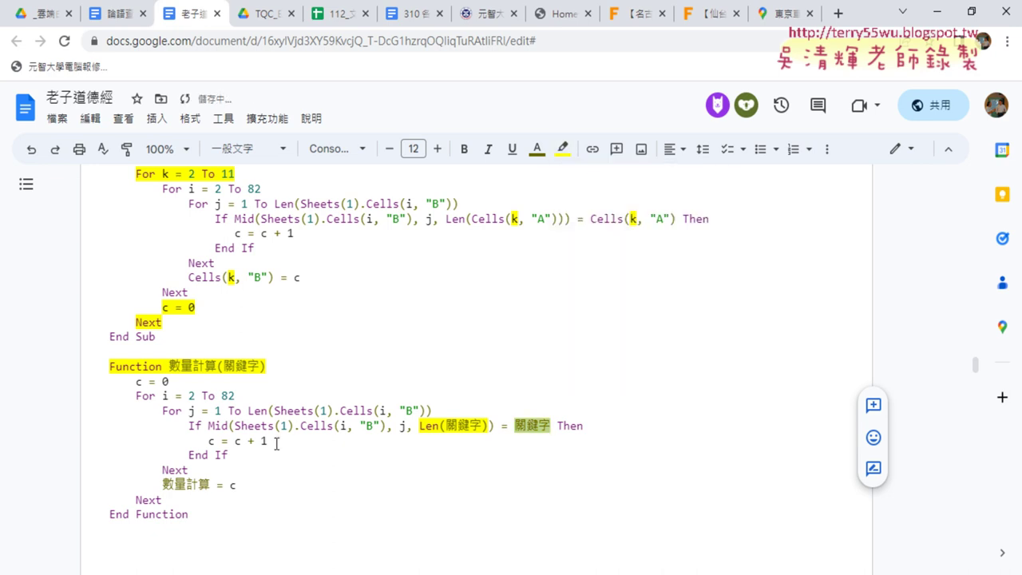
left_click_drag(163, 485, 211, 485)
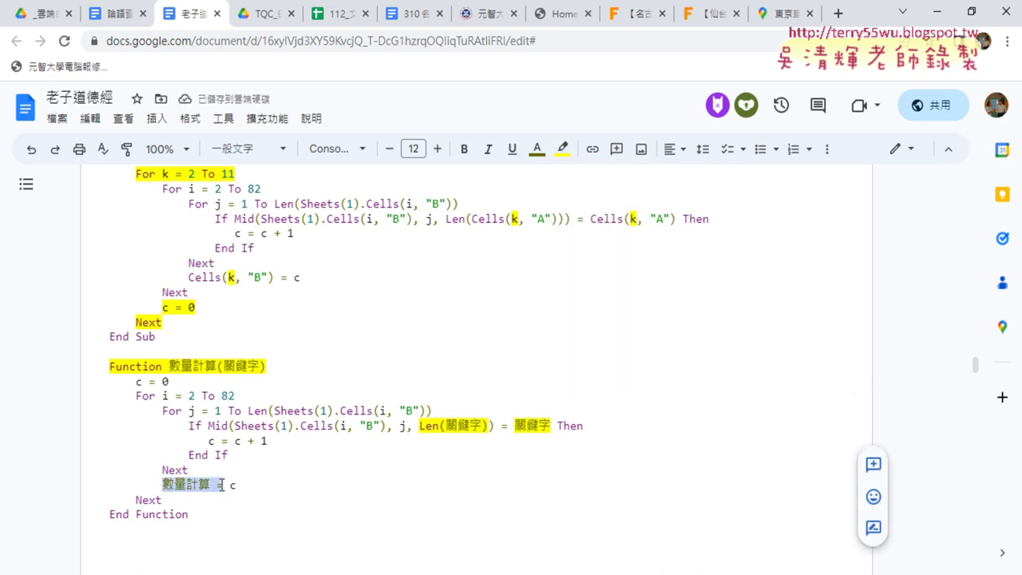
left_click(563, 149)
left_click(620, 232)
left_click(420, 396)
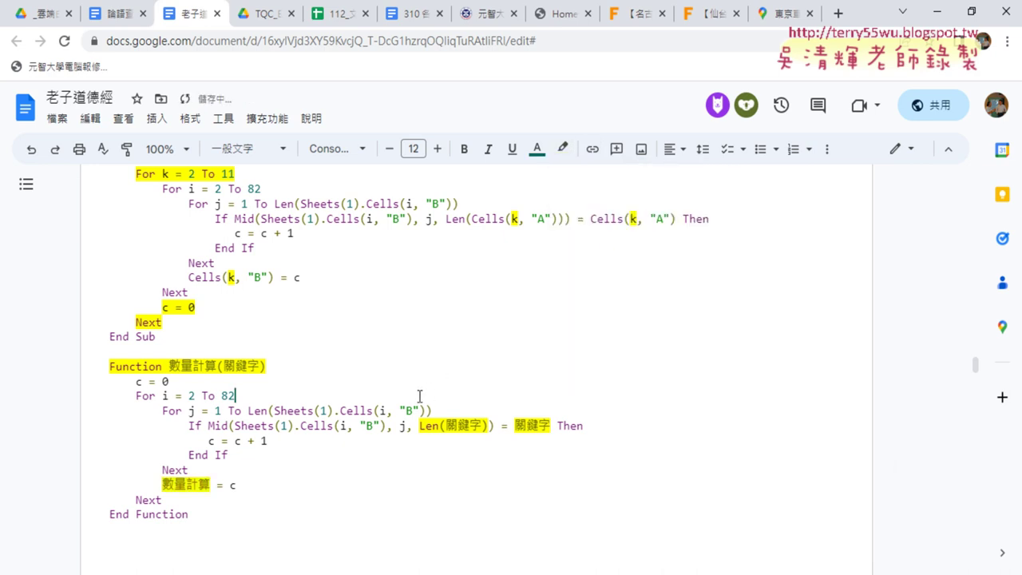